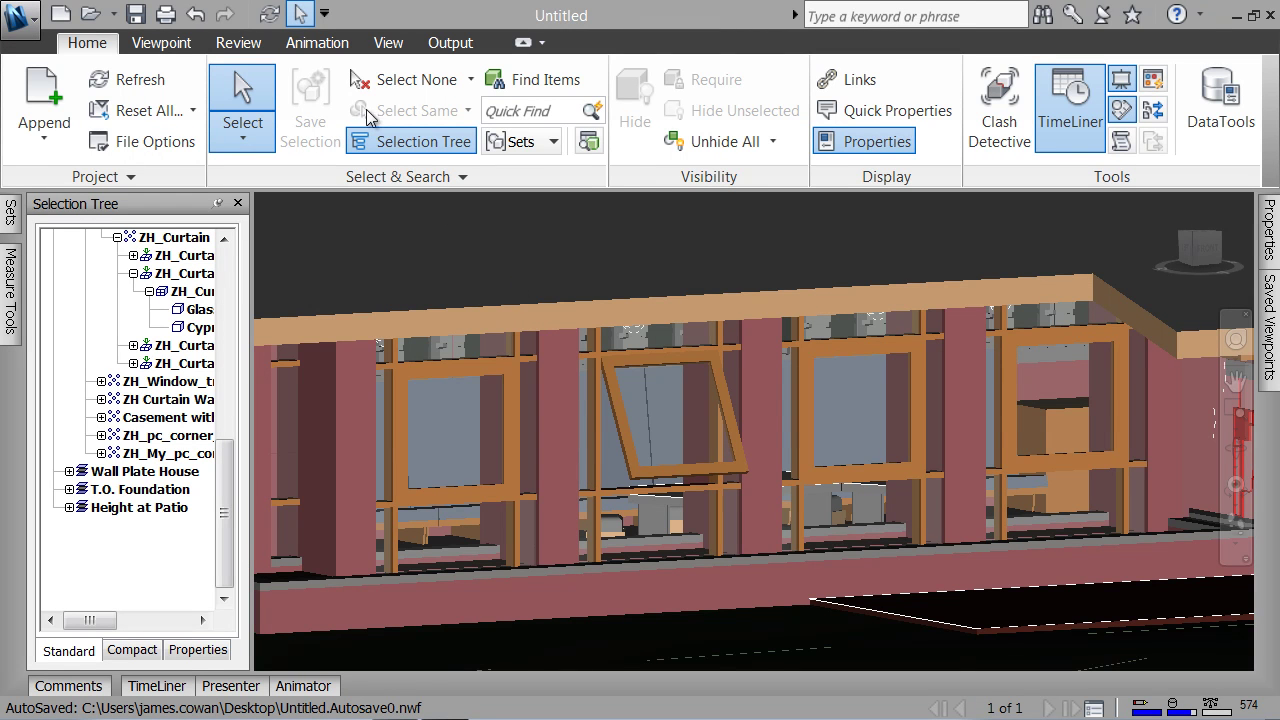
Step: Enable scripts for the model and close the Selection Tree
click(318, 44)
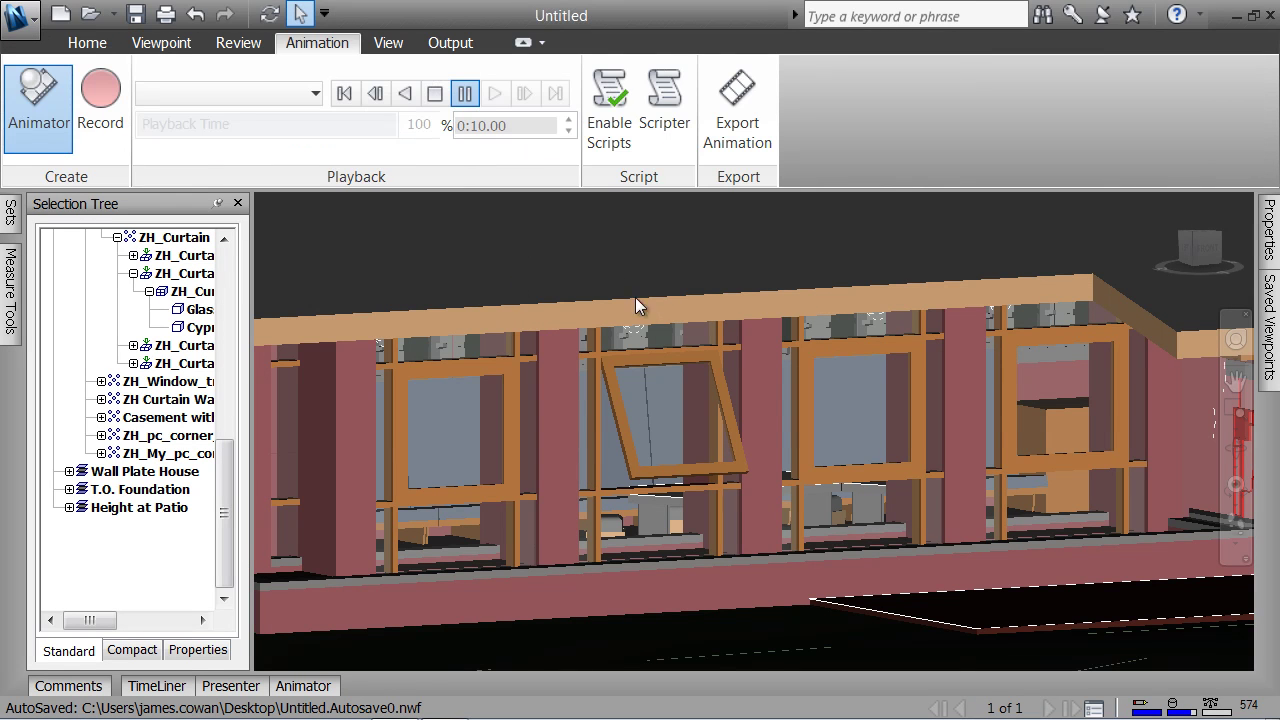
click(621, 145)
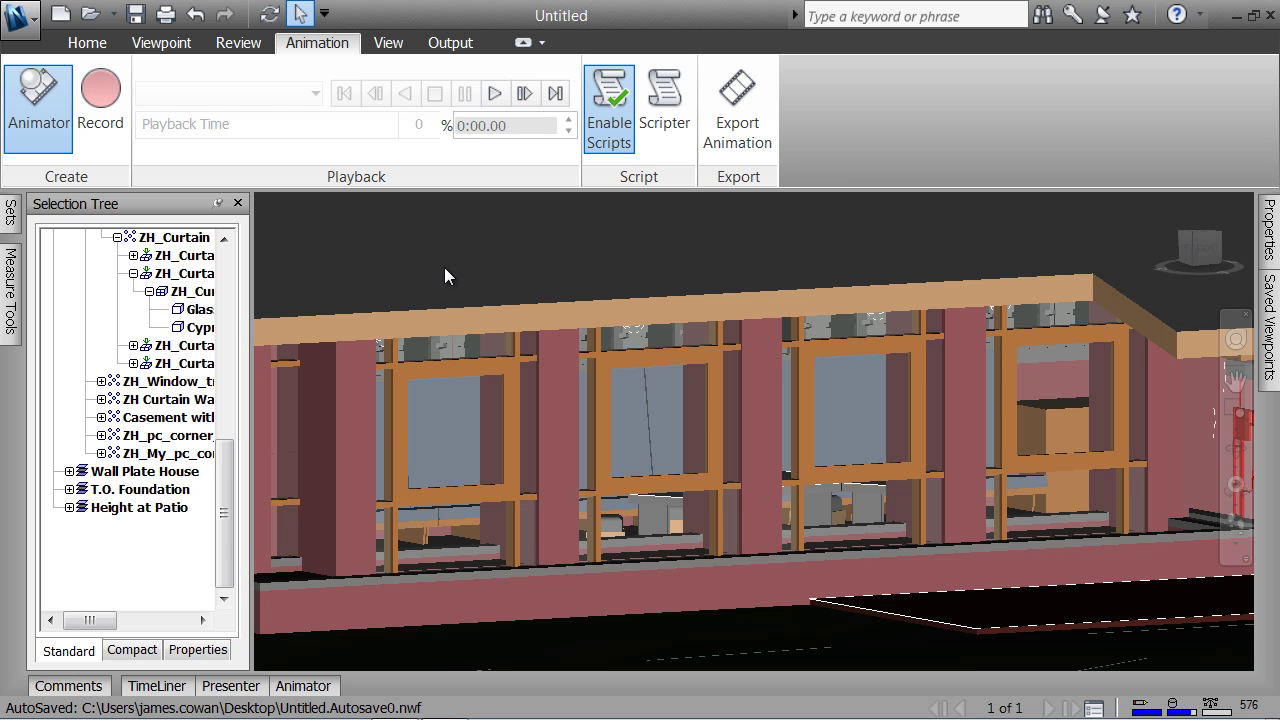
click(238, 204)
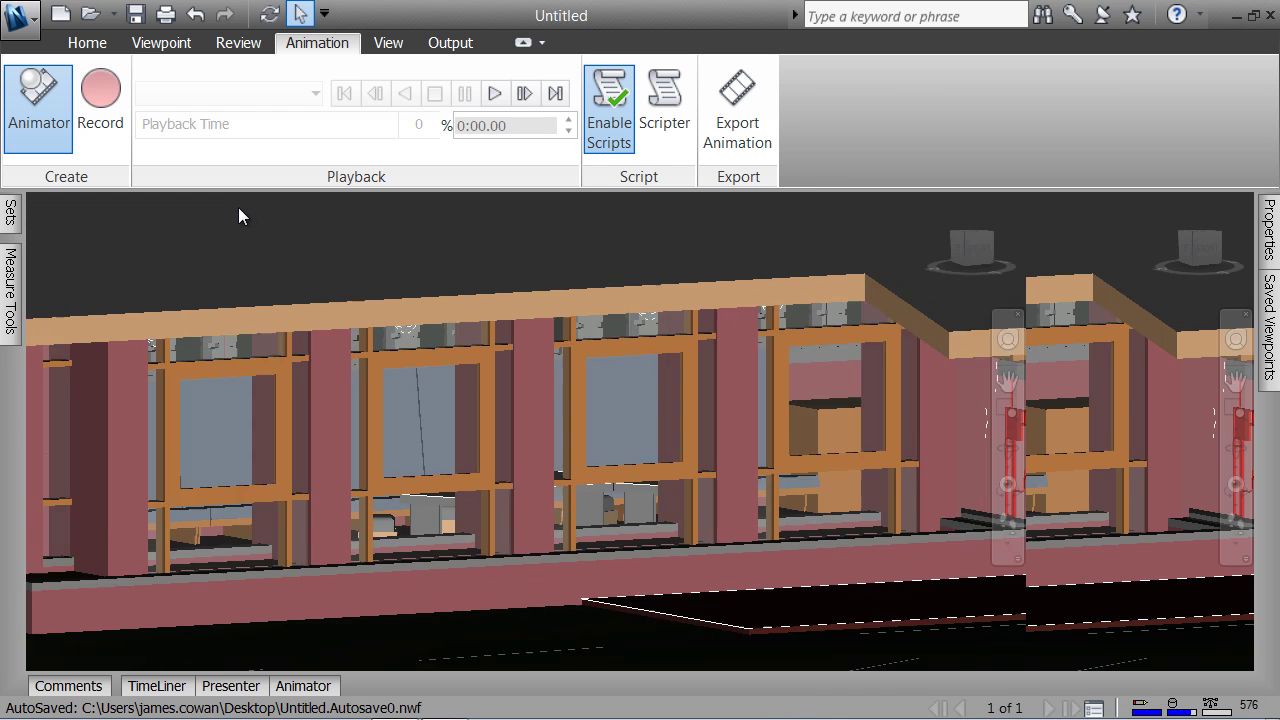
Step: Test the window-opening script on the row of house windows by triggering it with its assigned key O
scroll(347, 283, down, 2)
middle_drag(347, 283, 389, 331)
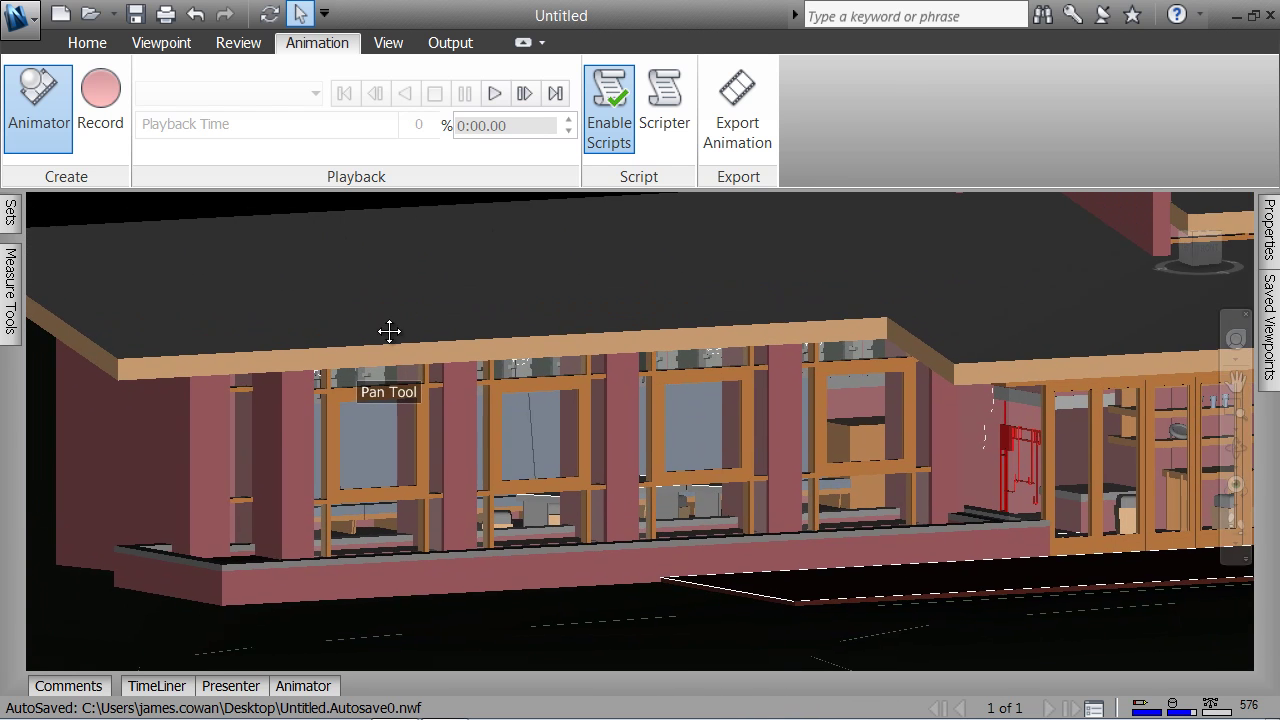
scroll(414, 357, up, 3)
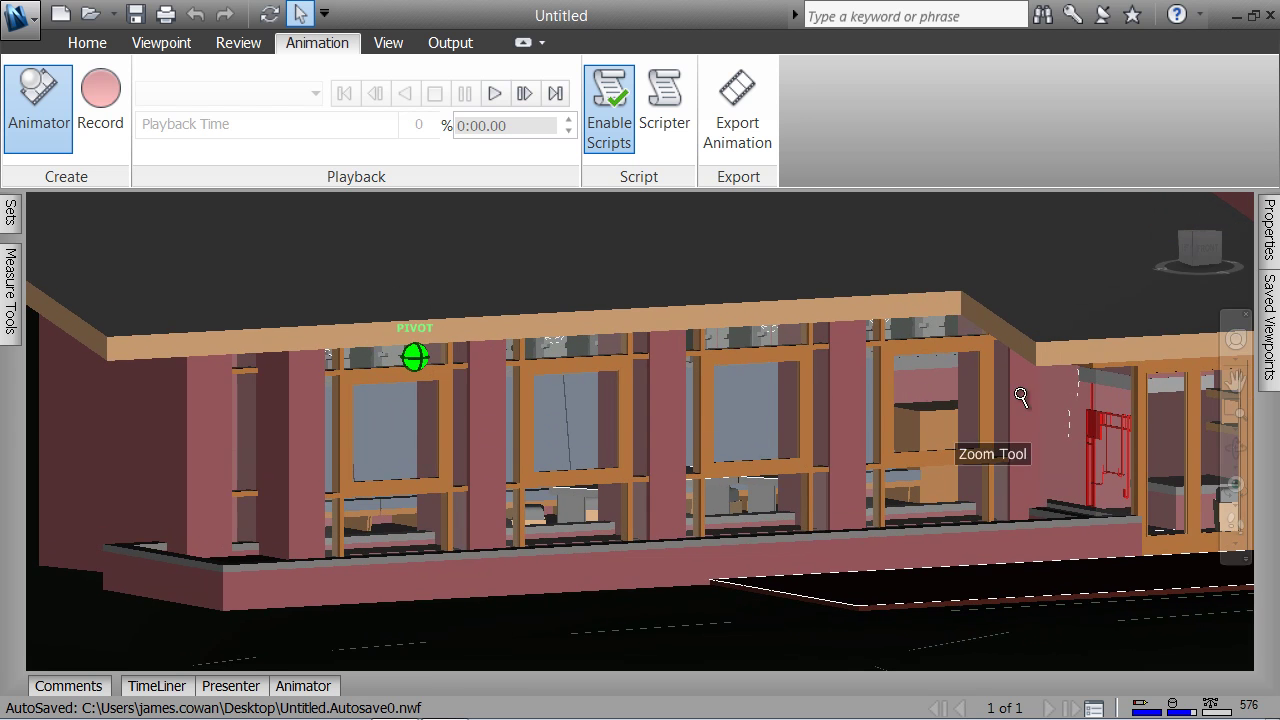
scroll(610, 453, up, 3)
scroll(607, 455, up, 1)
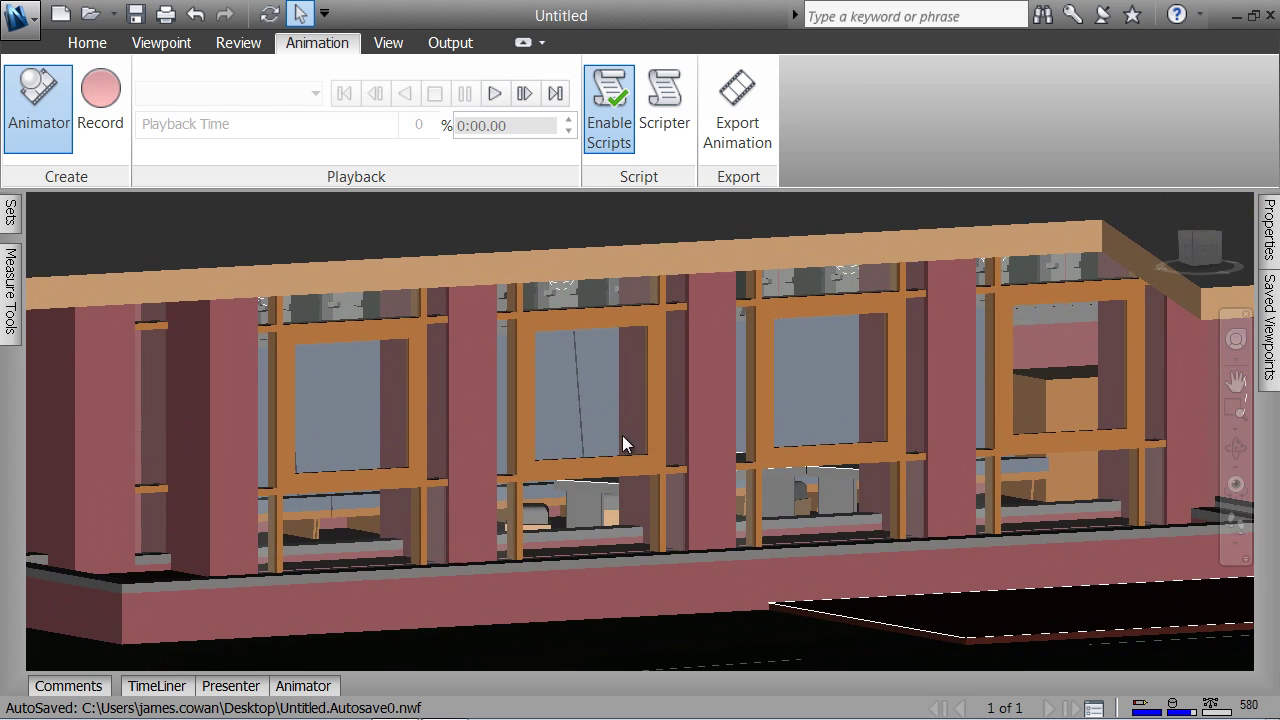
shift+middle_drag(610, 448, 657, 443)
key(0)
scroll(634, 457, up, 3)
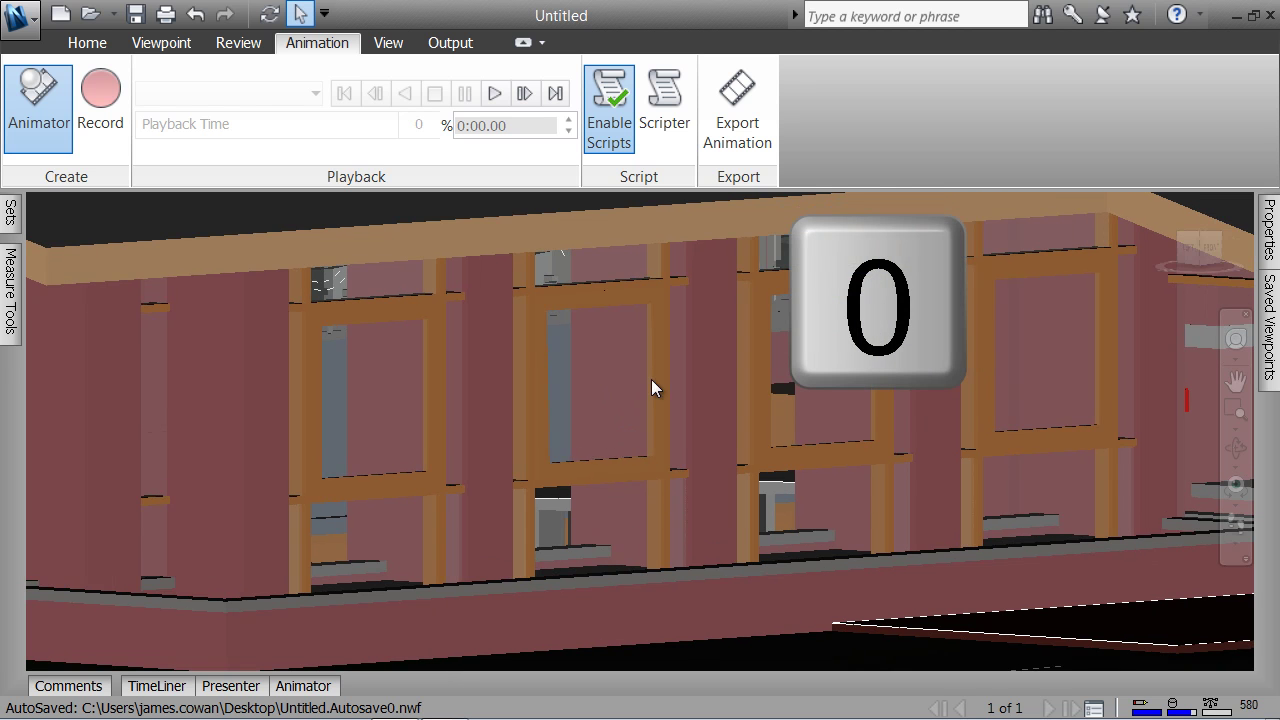
click(608, 329)
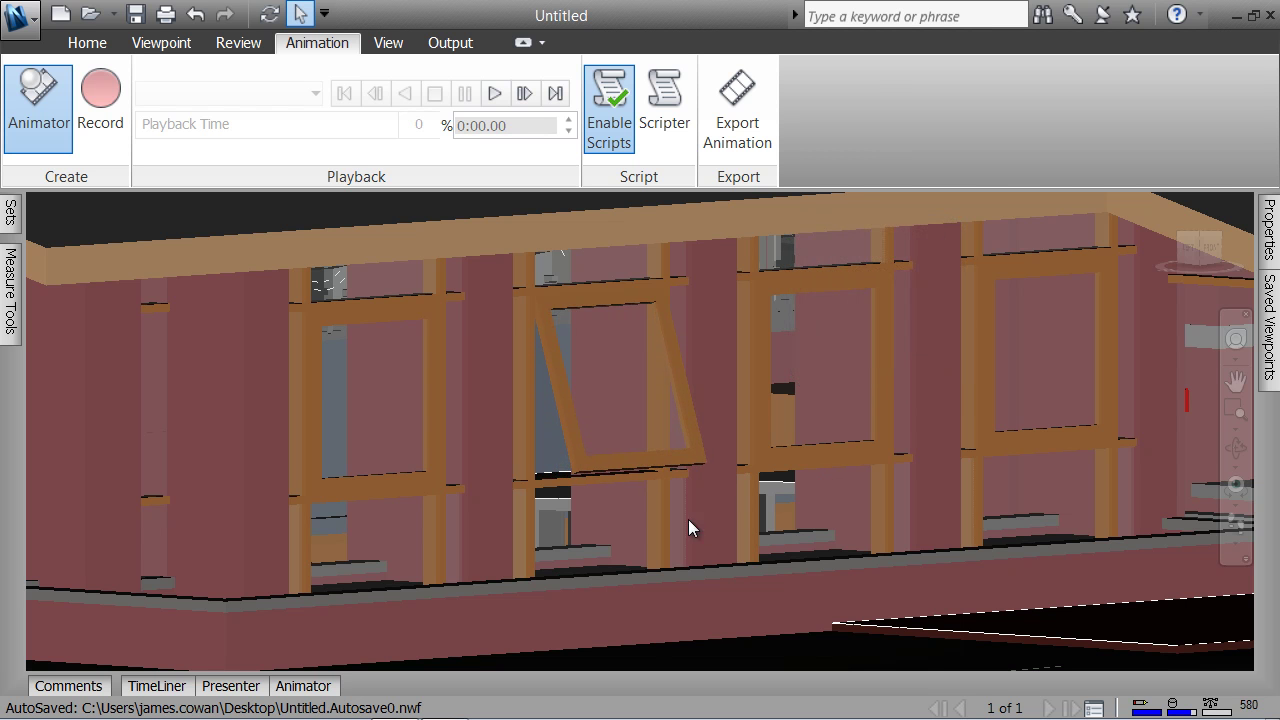
Step: Examine the pivoted window close up and from the side of the house
mouse_move(690, 522)
shift+middle_down()
mouse_move(786, 517)
mouse_move(776, 520)
shift+middle_up()
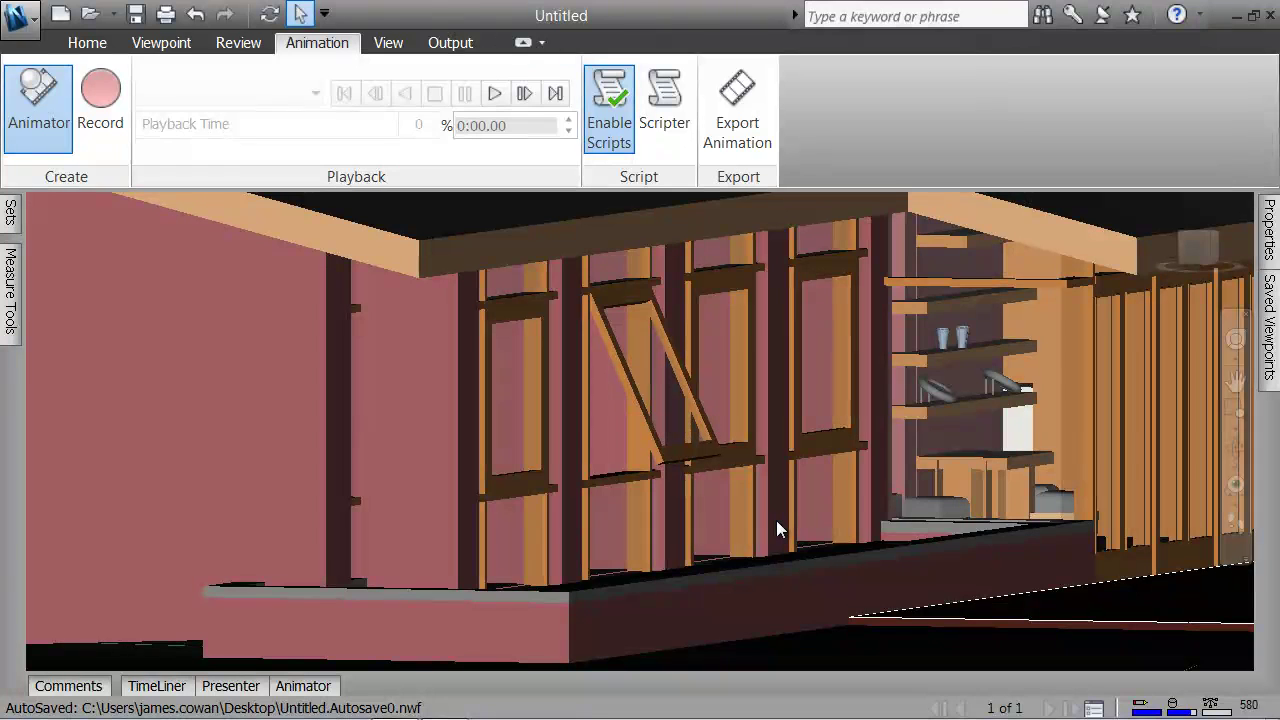
scroll(773, 519, up, 3)
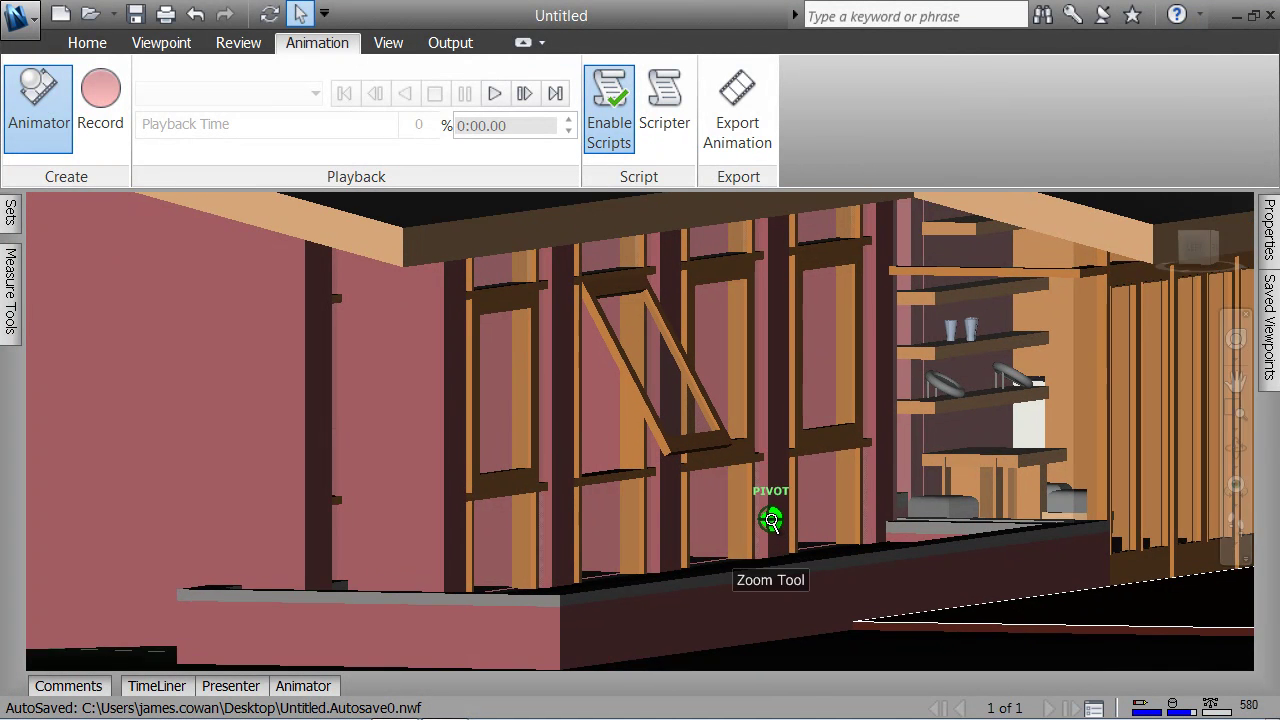
scroll(695, 510, up, 1)
middle_drag(695, 510, 743, 560)
scroll(740, 552, up, 1)
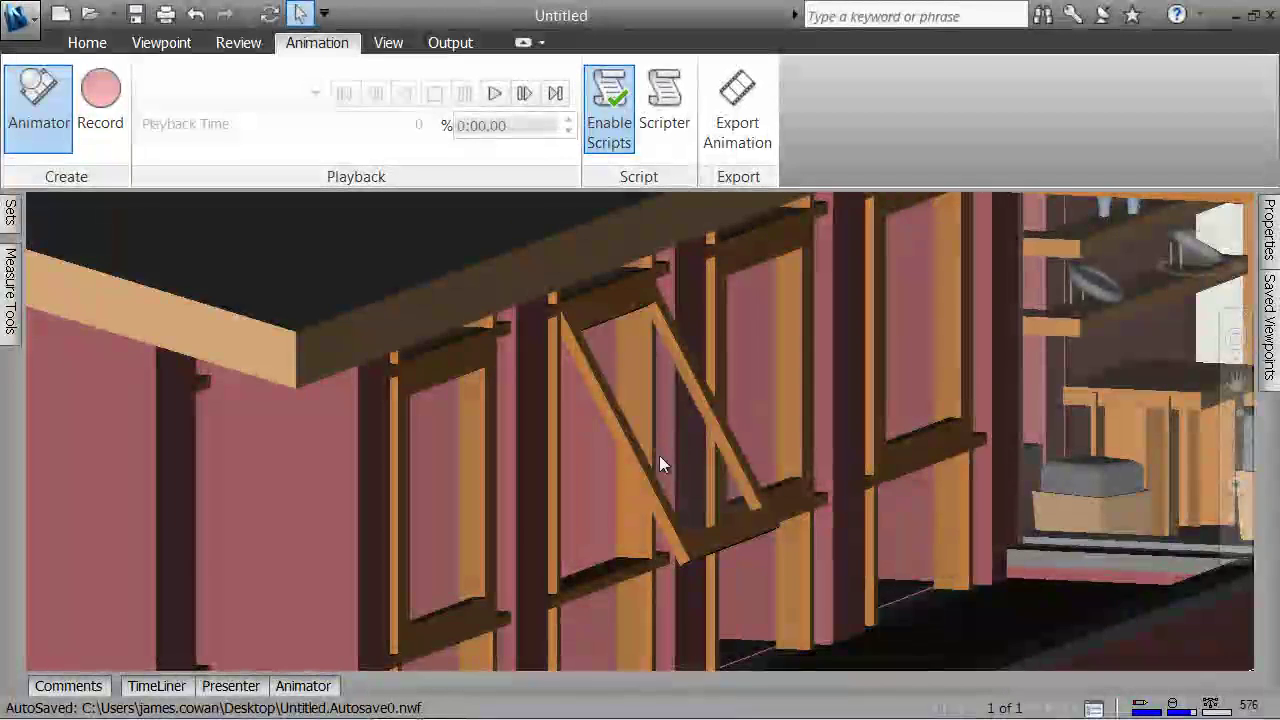
scroll(677, 460, down, 3)
scroll(677, 466, down, 5)
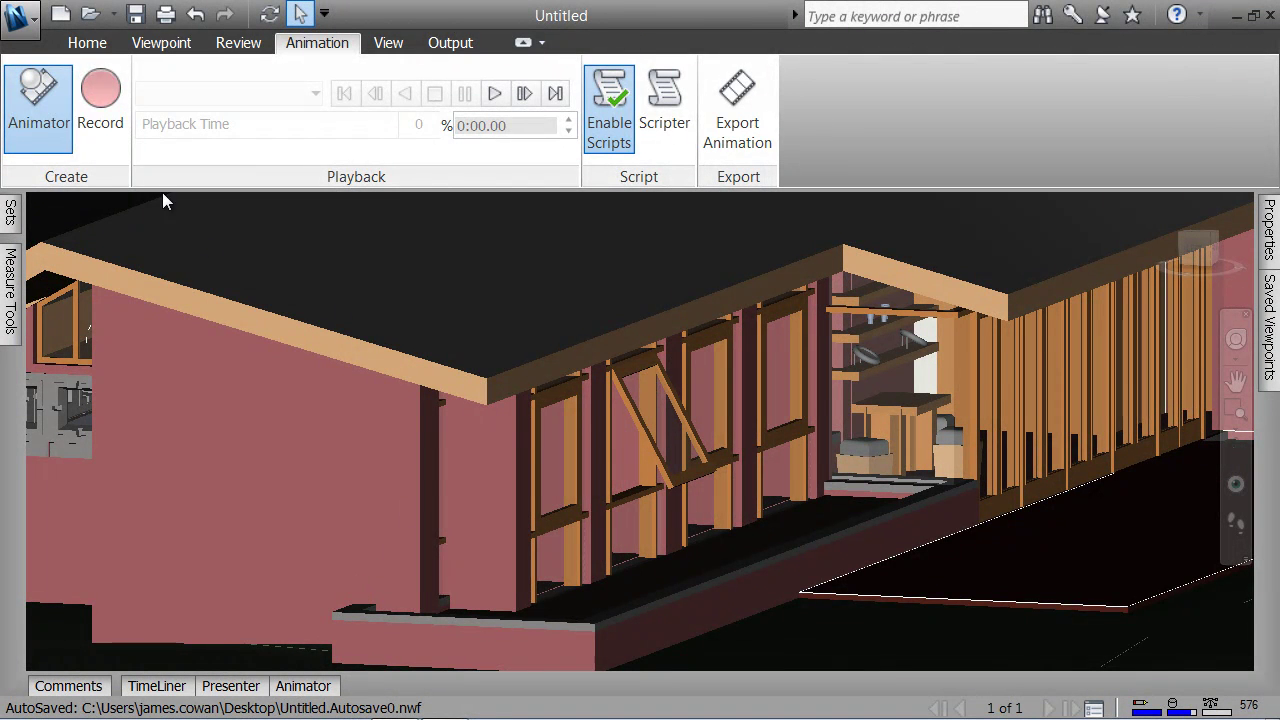
Step: Open the Scripter and disable scripts so that the existing script can be edited
click(87, 42)
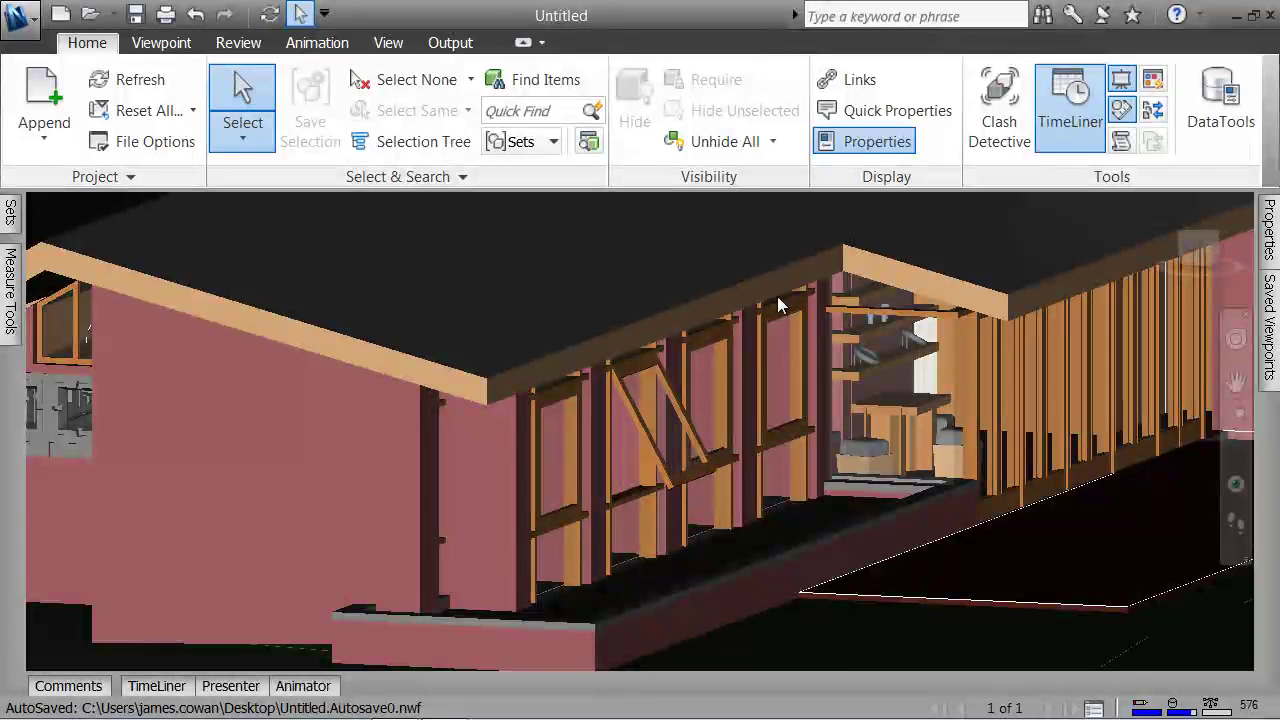
click(1121, 138)
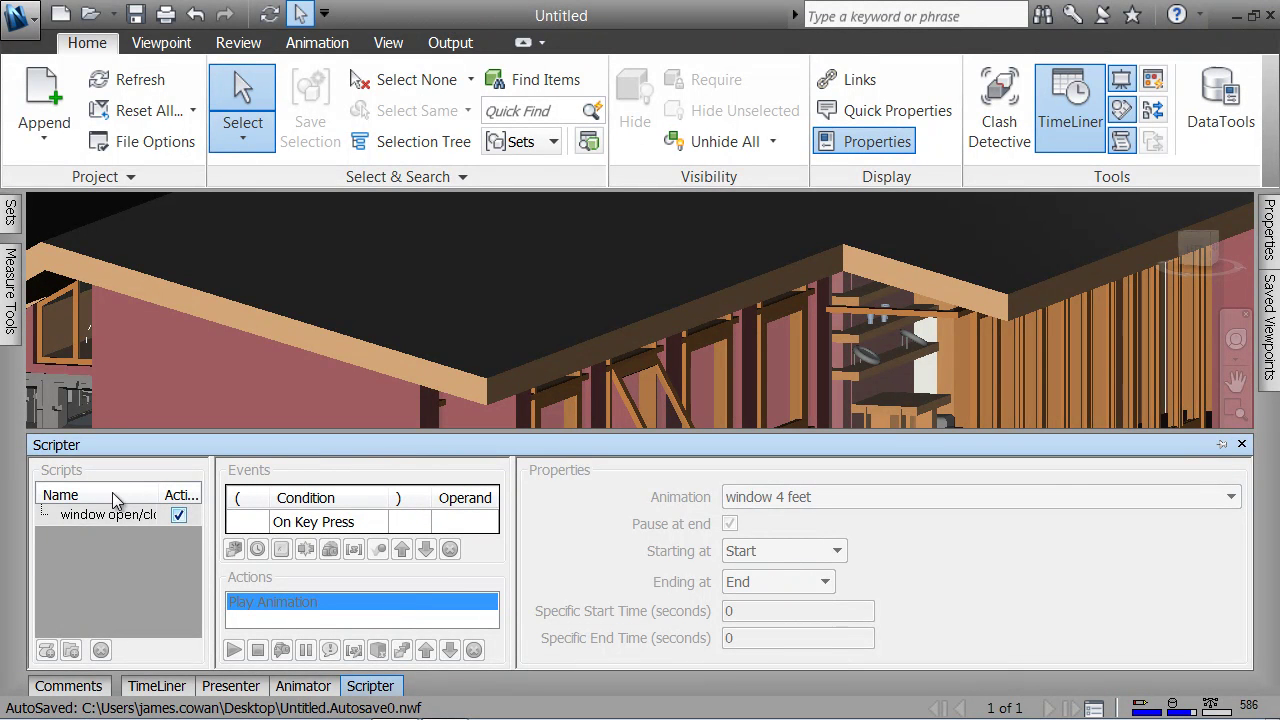
click(318, 43)
click(605, 150)
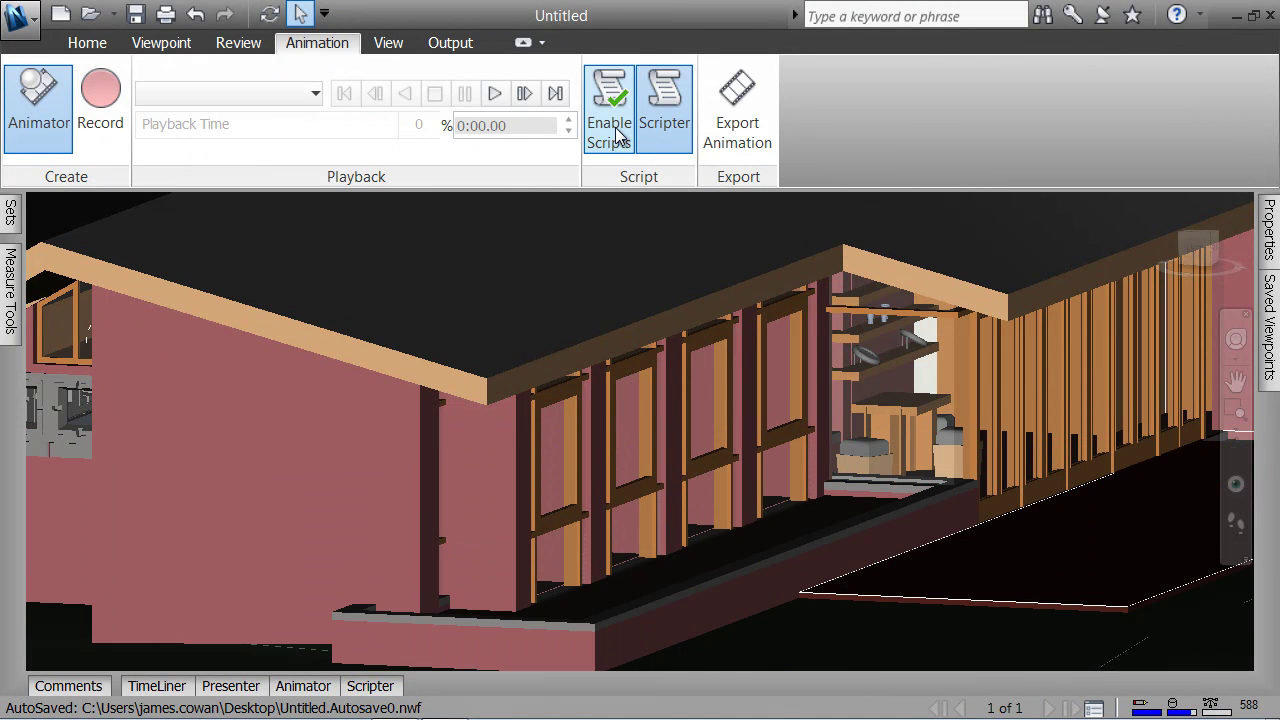
Step: Rename the existing window script to "window open"
click(372, 685)
click(127, 515)
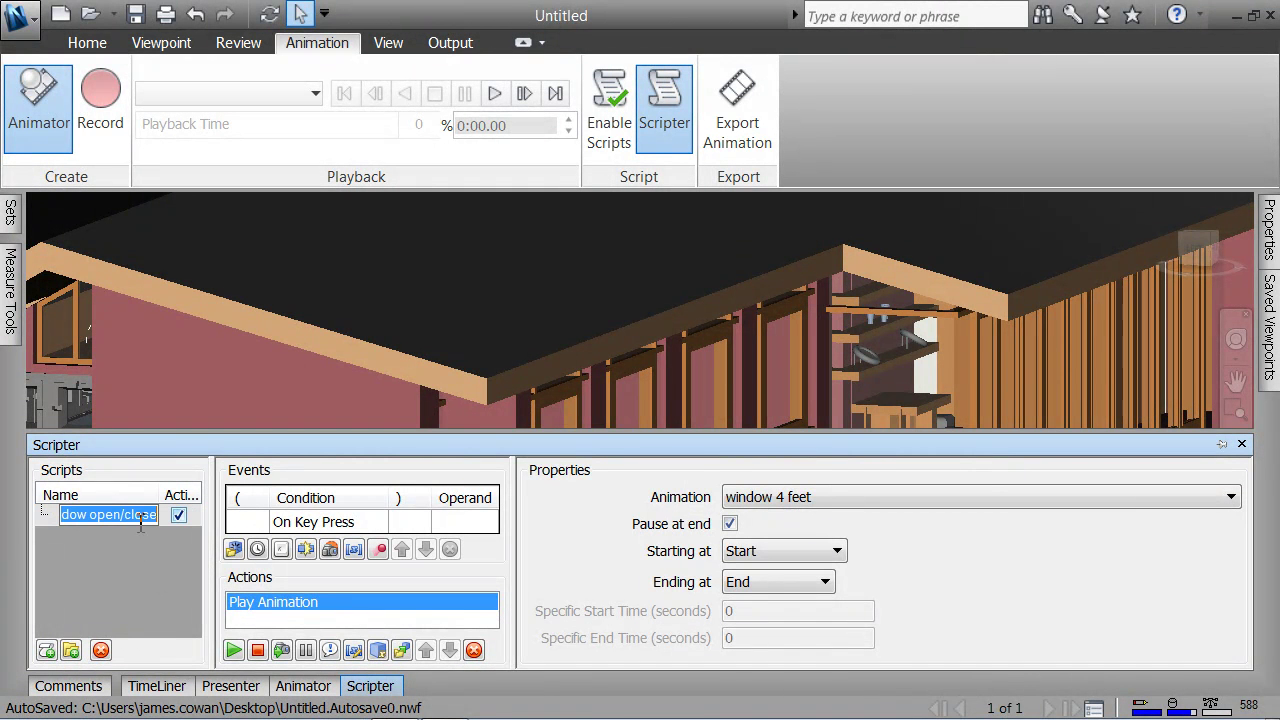
drag(122, 516, 158, 528)
key(BackSpace)
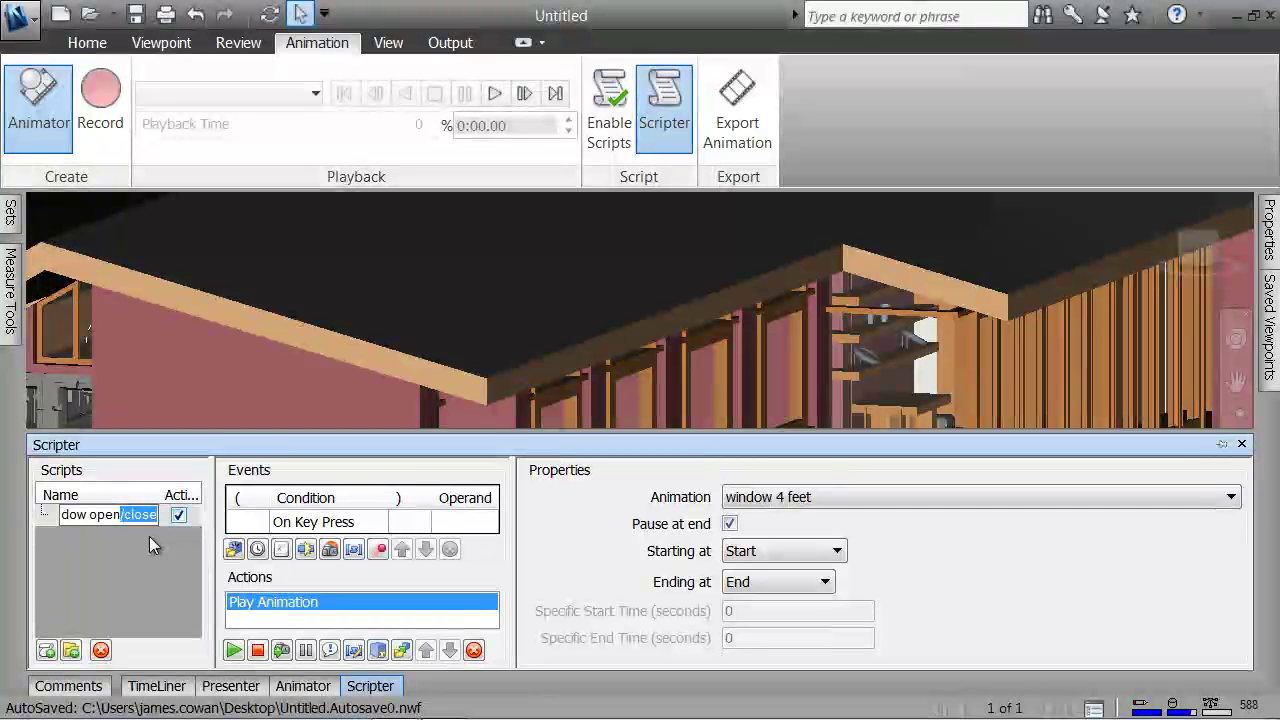
click(137, 538)
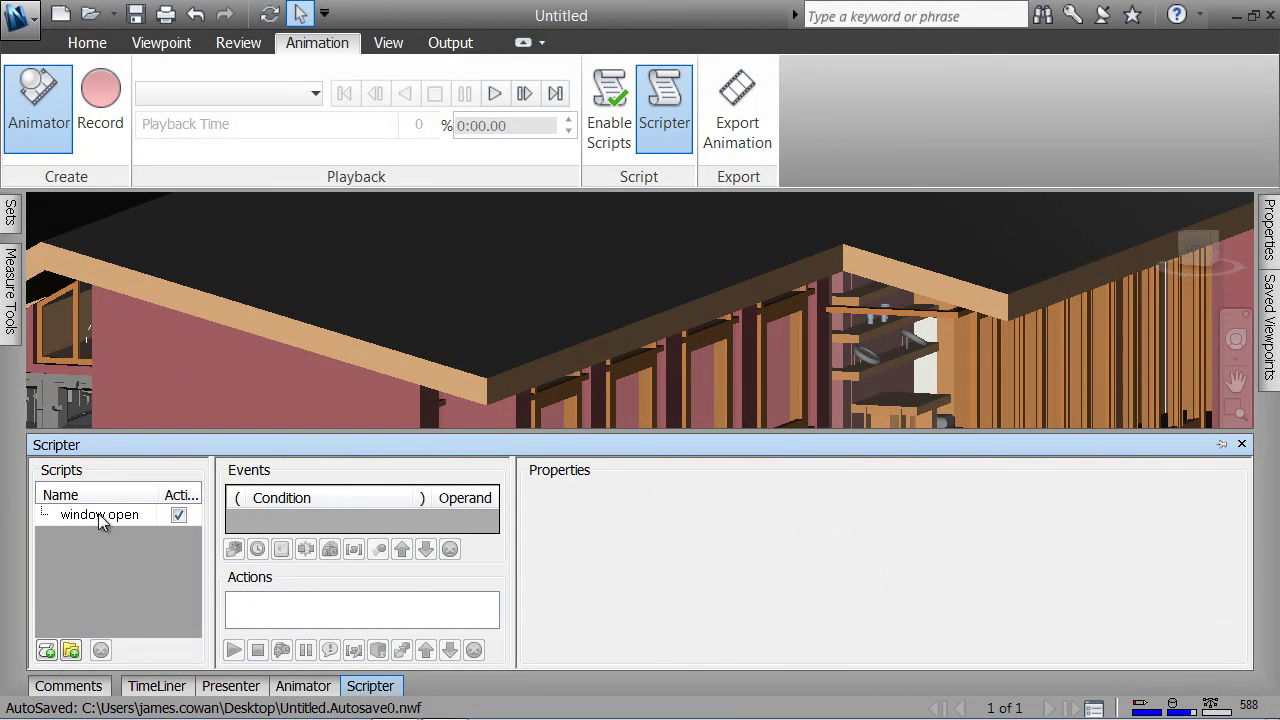
Step: Add a new script named "window close"
right_click(98, 513)
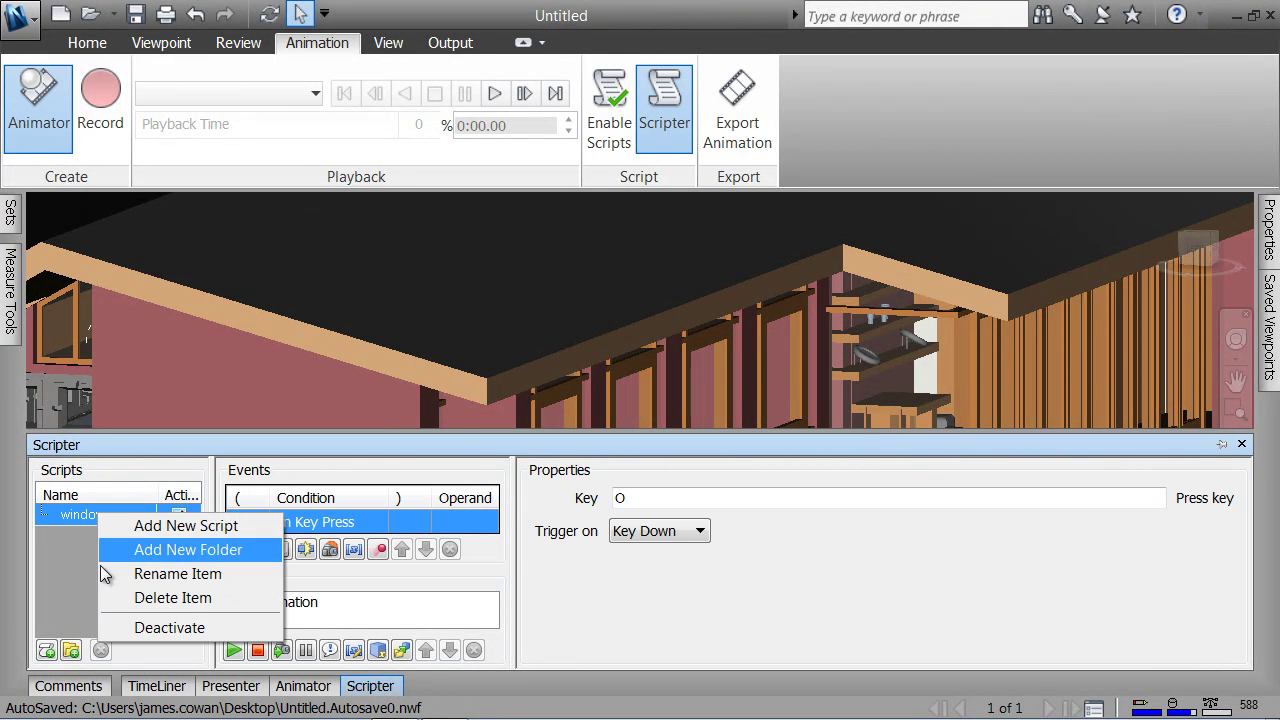
click(64, 609)
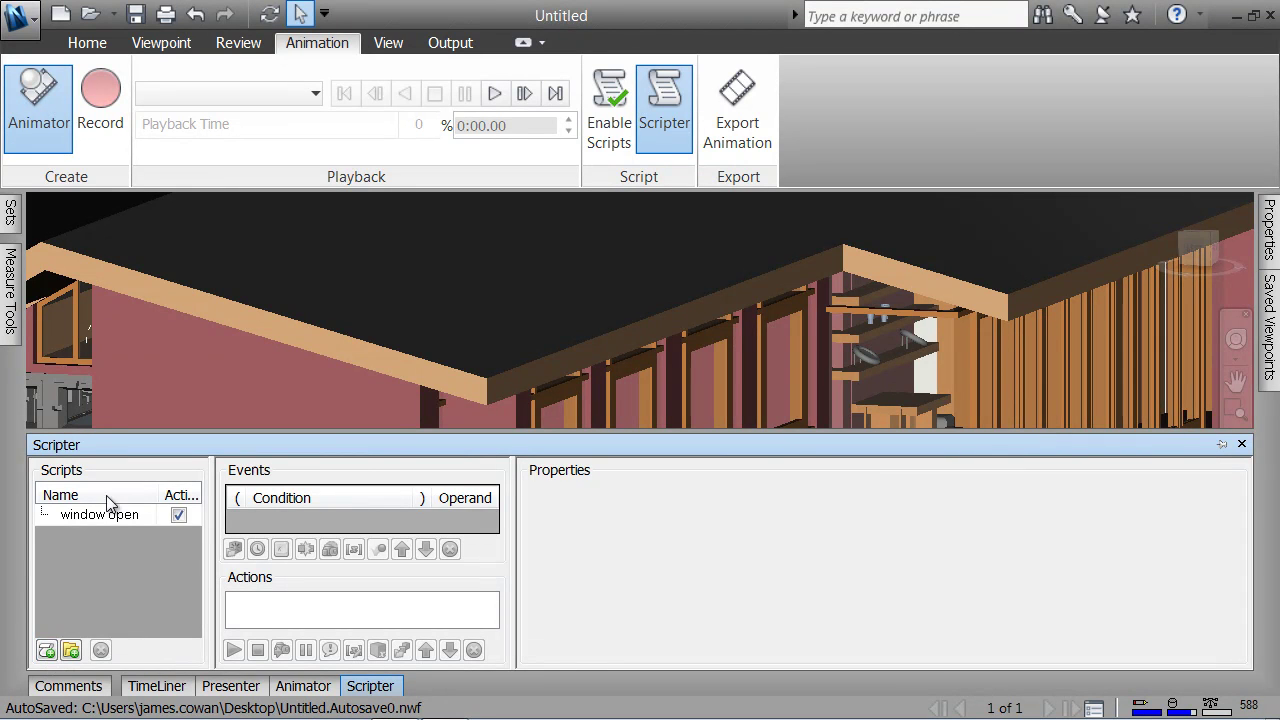
click(47, 651)
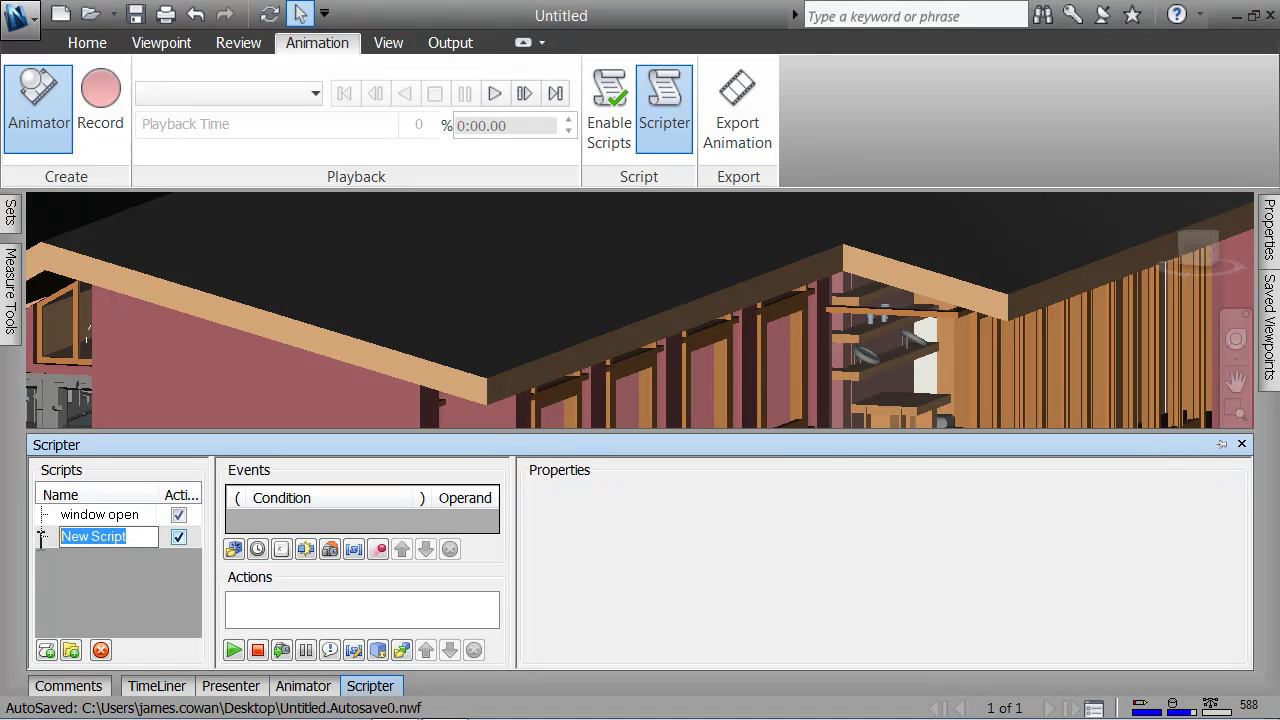
text(window close)
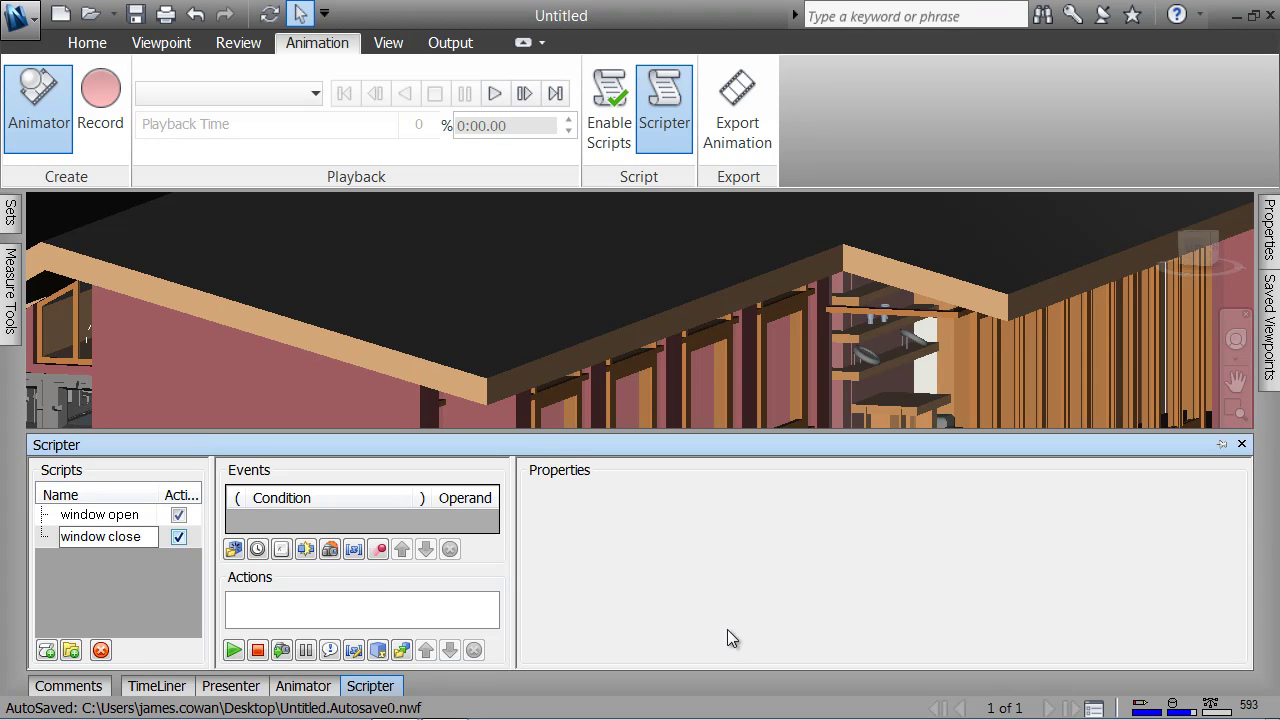
Step: Add an On Key Press event to the "window close" script with C as its trigger key
click(281, 550)
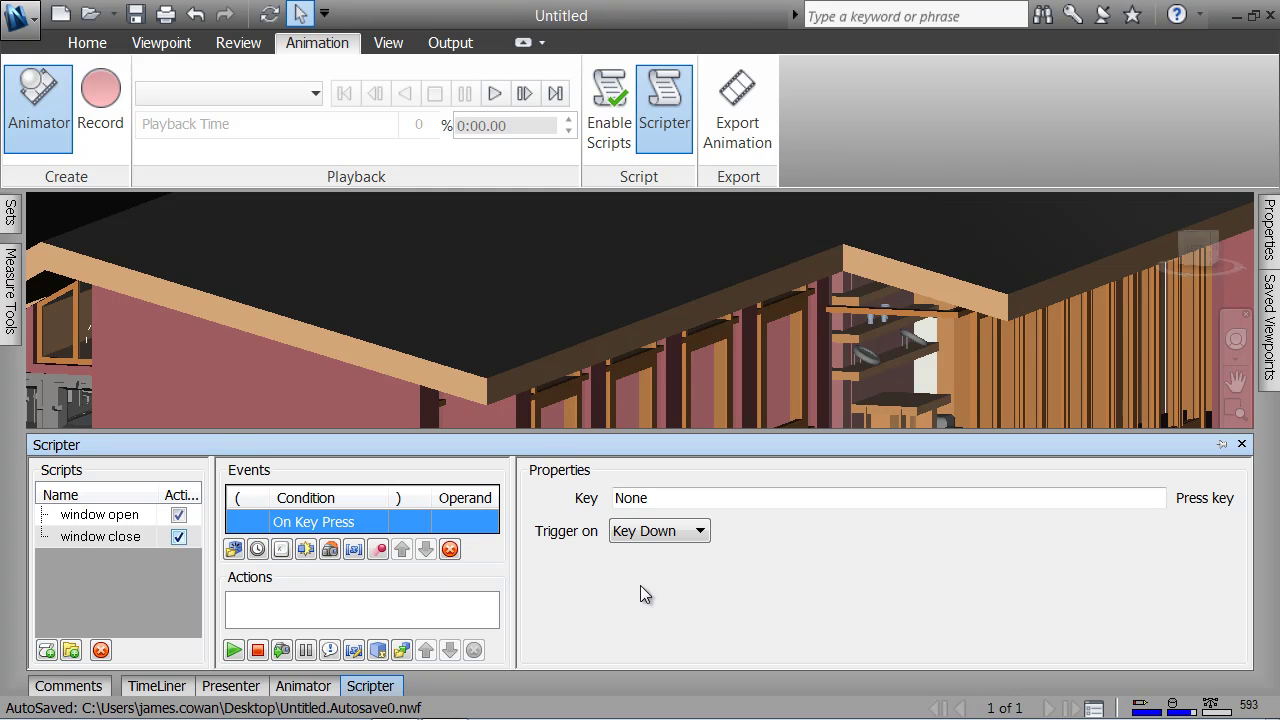
click(657, 508)
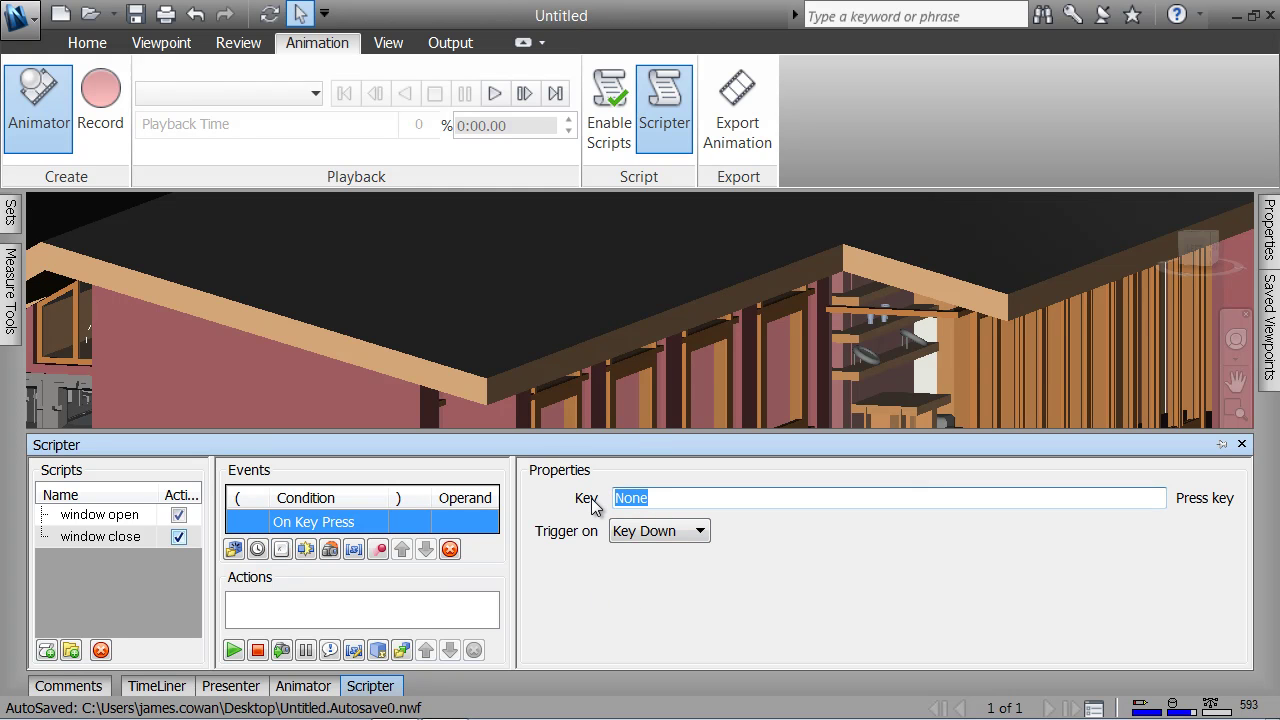
key(c)
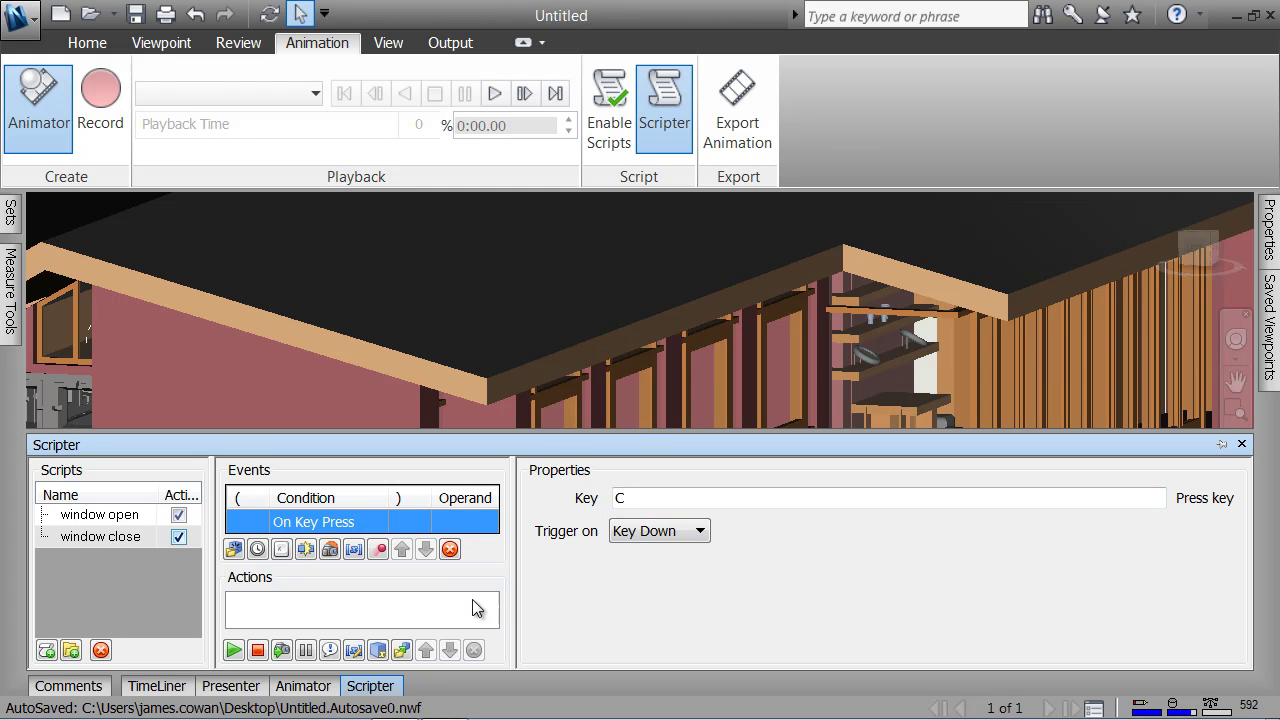
Step: Add a Play Animation action to the "window close" script using the "window 4 feet" animation from Pivoting Window
click(236, 648)
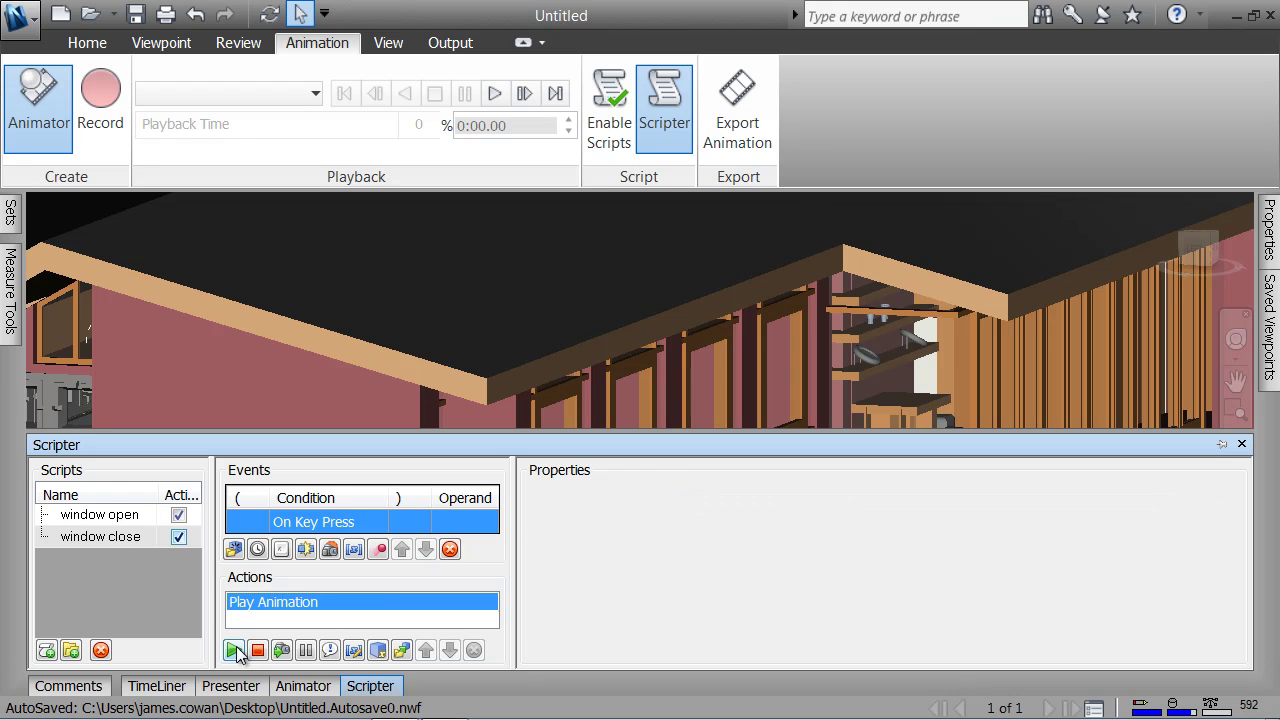
click(778, 507)
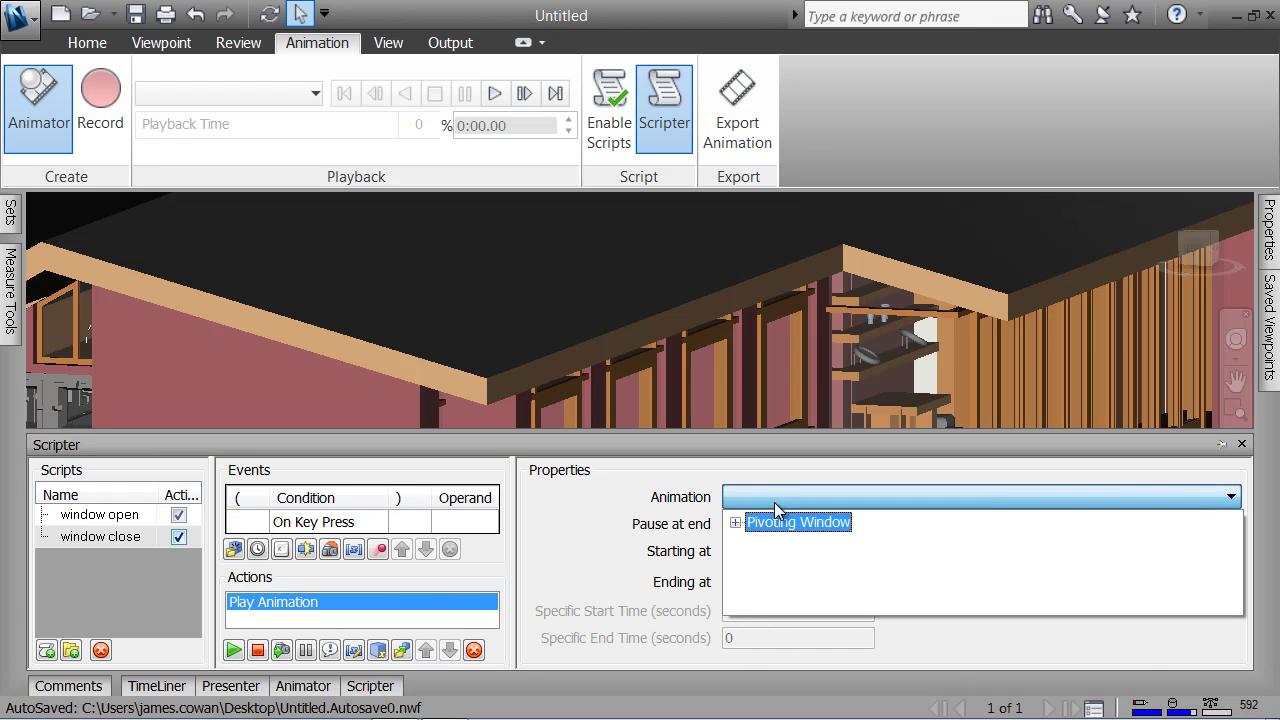
click(735, 522)
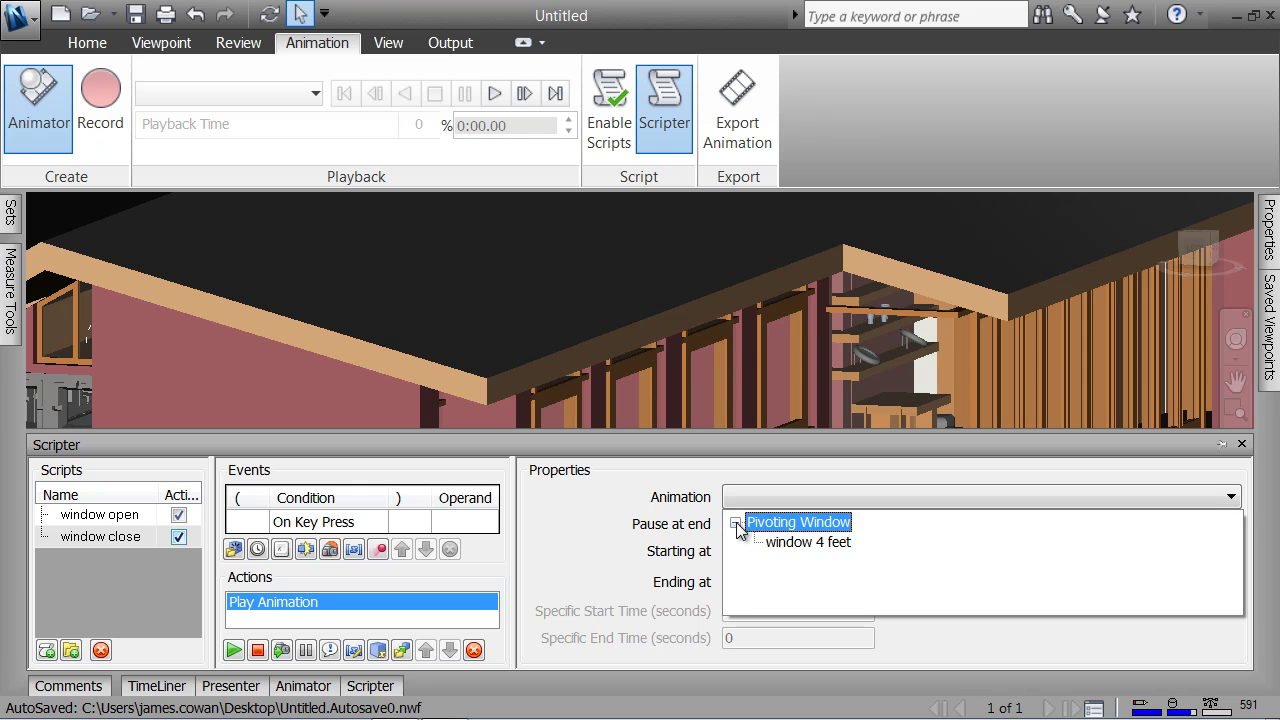
click(793, 542)
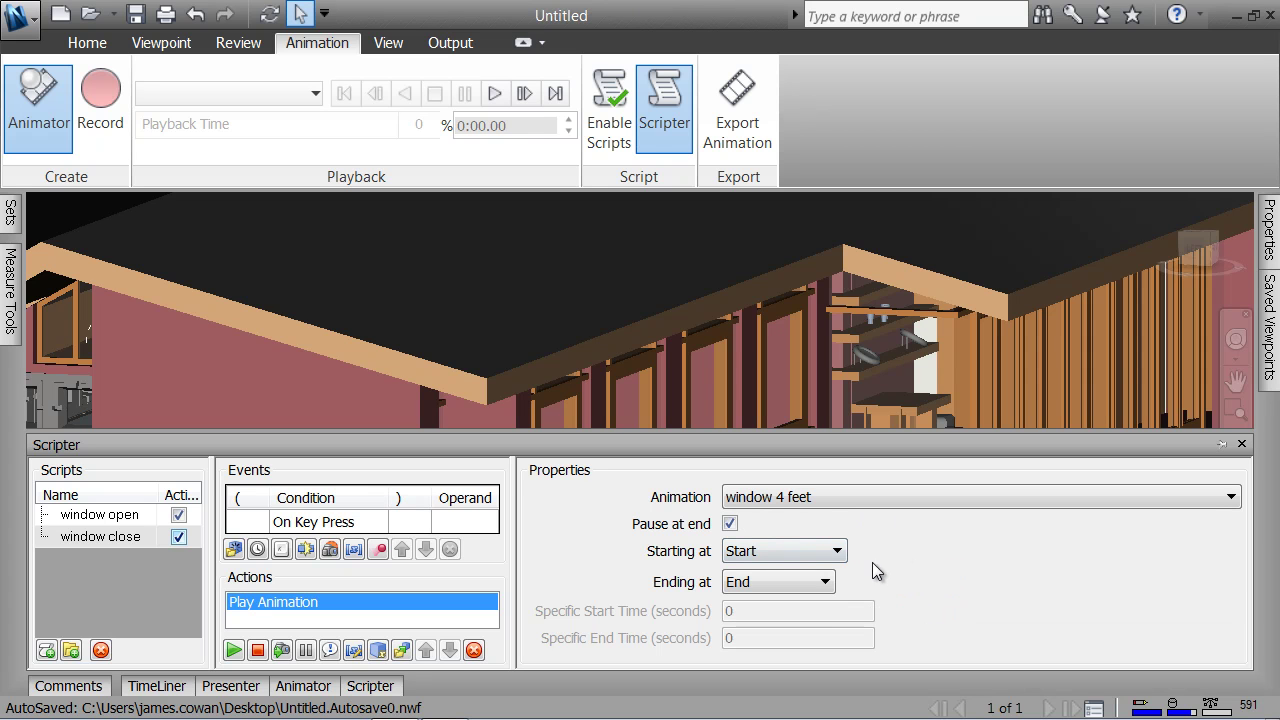
Step: Make the "window close" animation play in reverse, starting at End and ending at Start
click(837, 551)
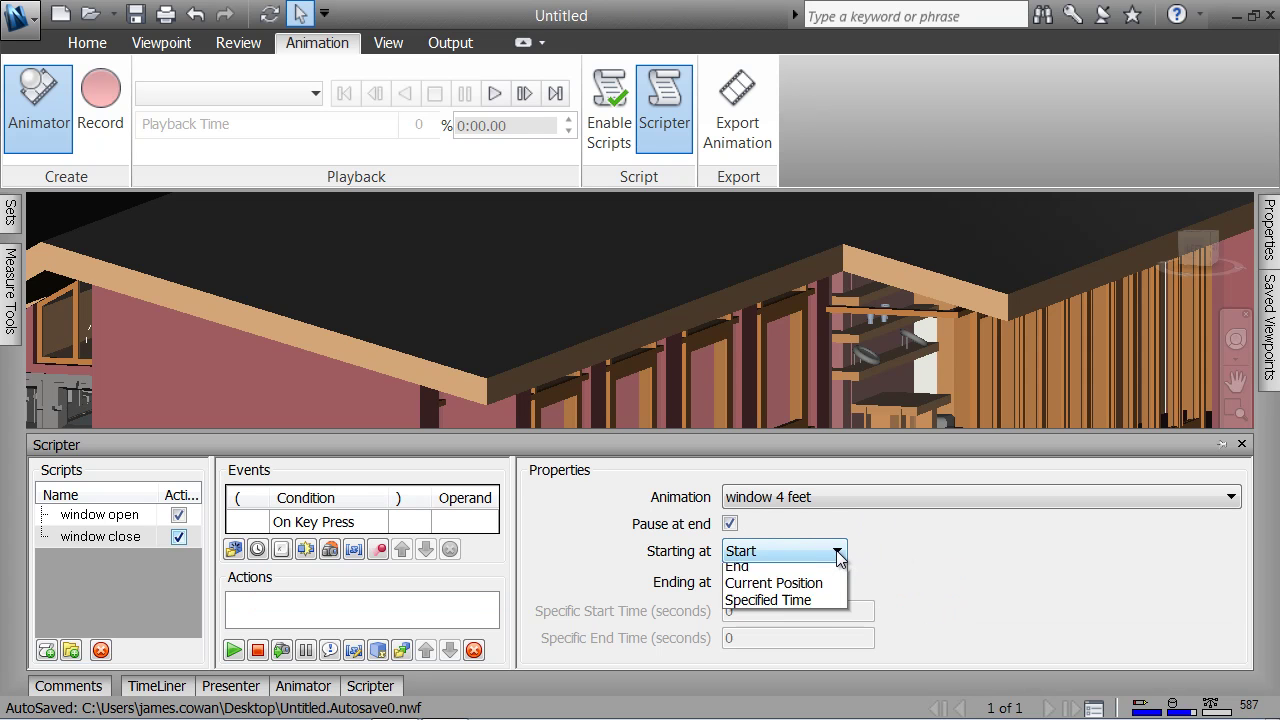
click(766, 590)
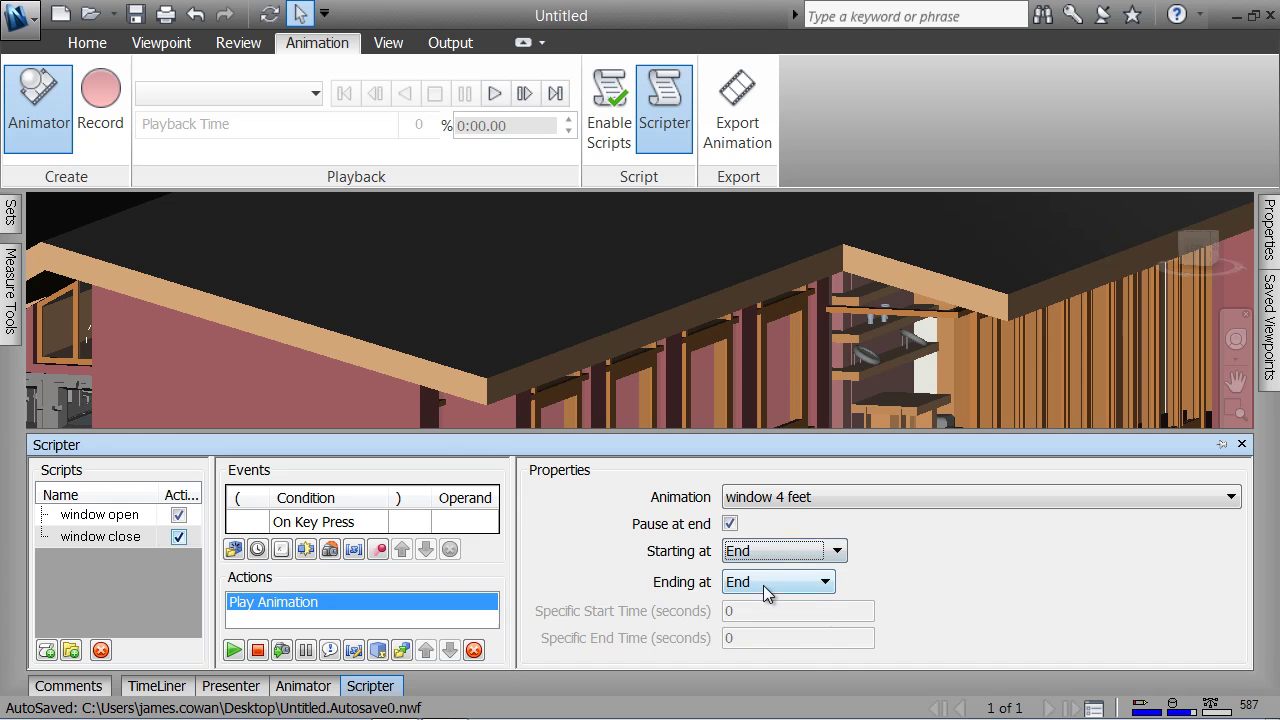
click(828, 583)
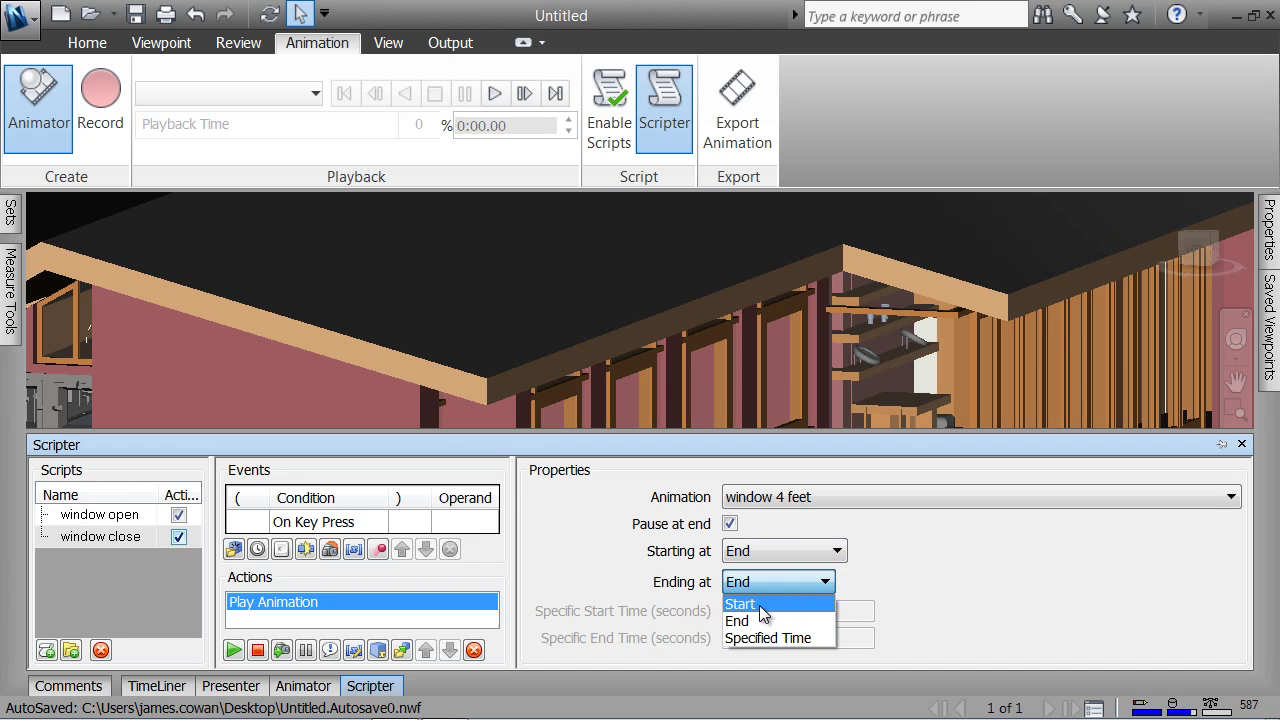
click(759, 605)
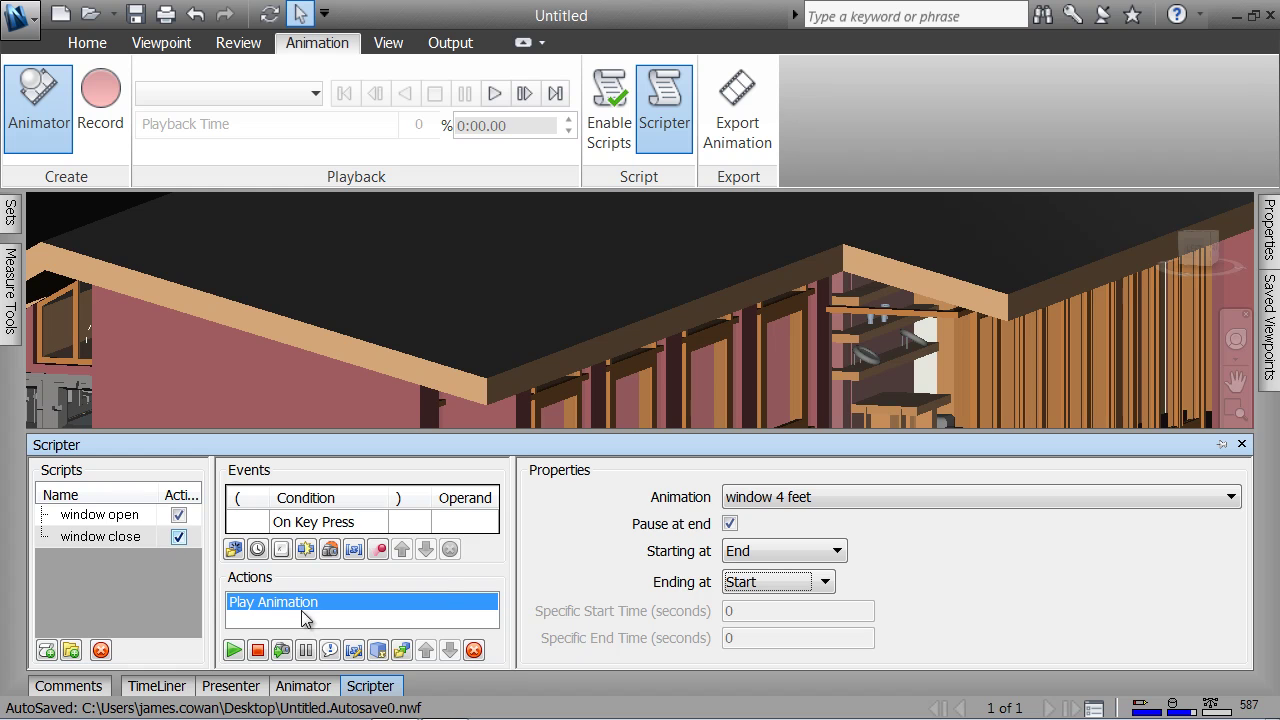
click(148, 580)
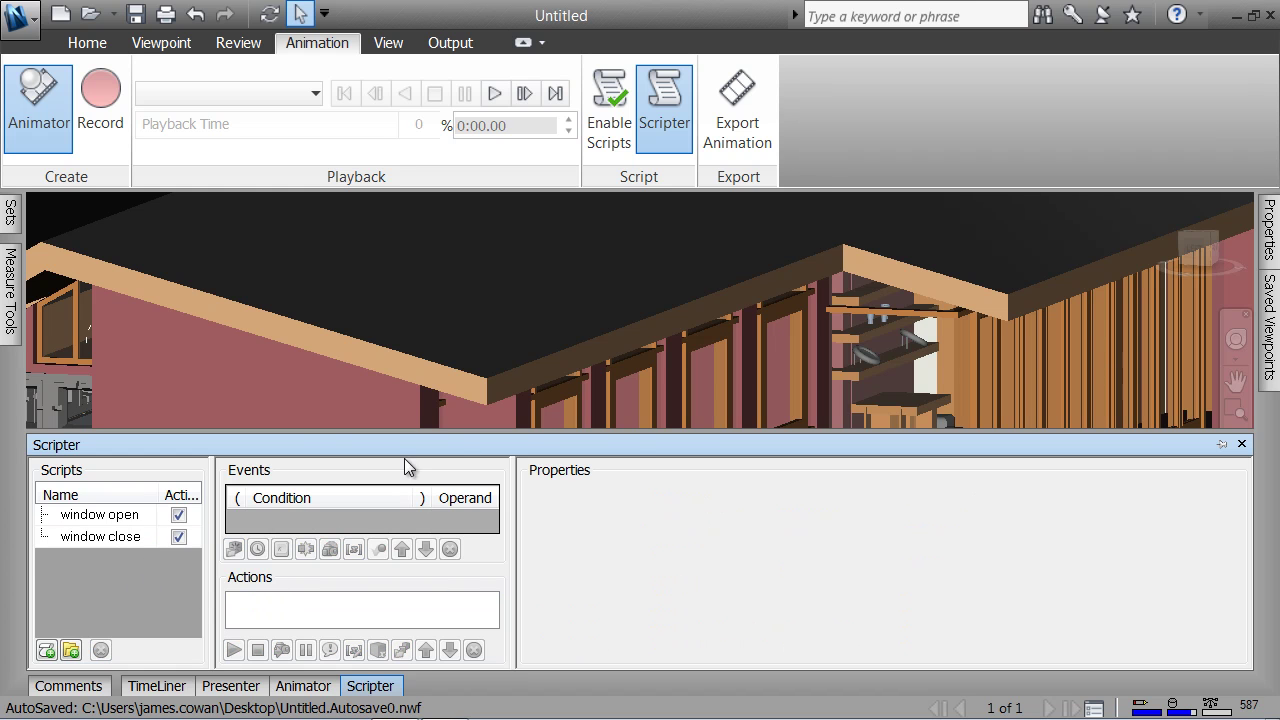
Step: Close the Scripter and restore the saved "patio" viewpoint
click(1241, 445)
middle_drag(751, 511, 660, 523)
scroll(666, 511, up, 3)
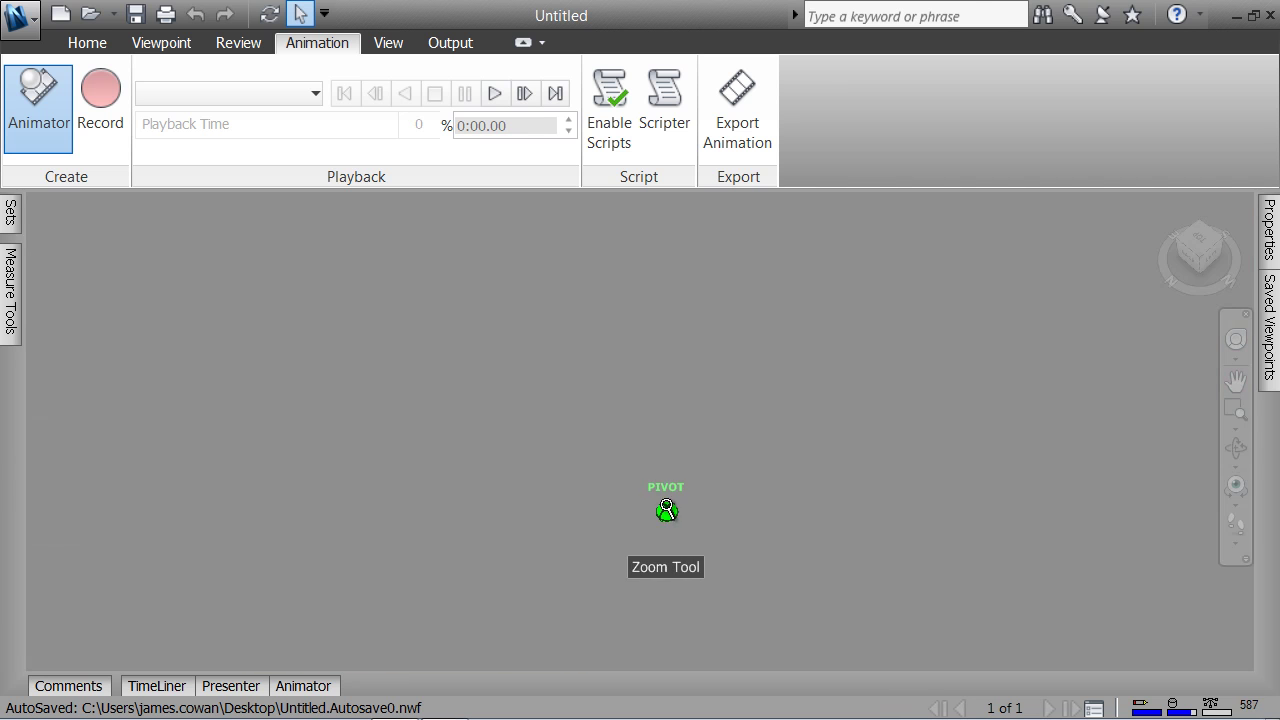
mouse_move(1272, 305)
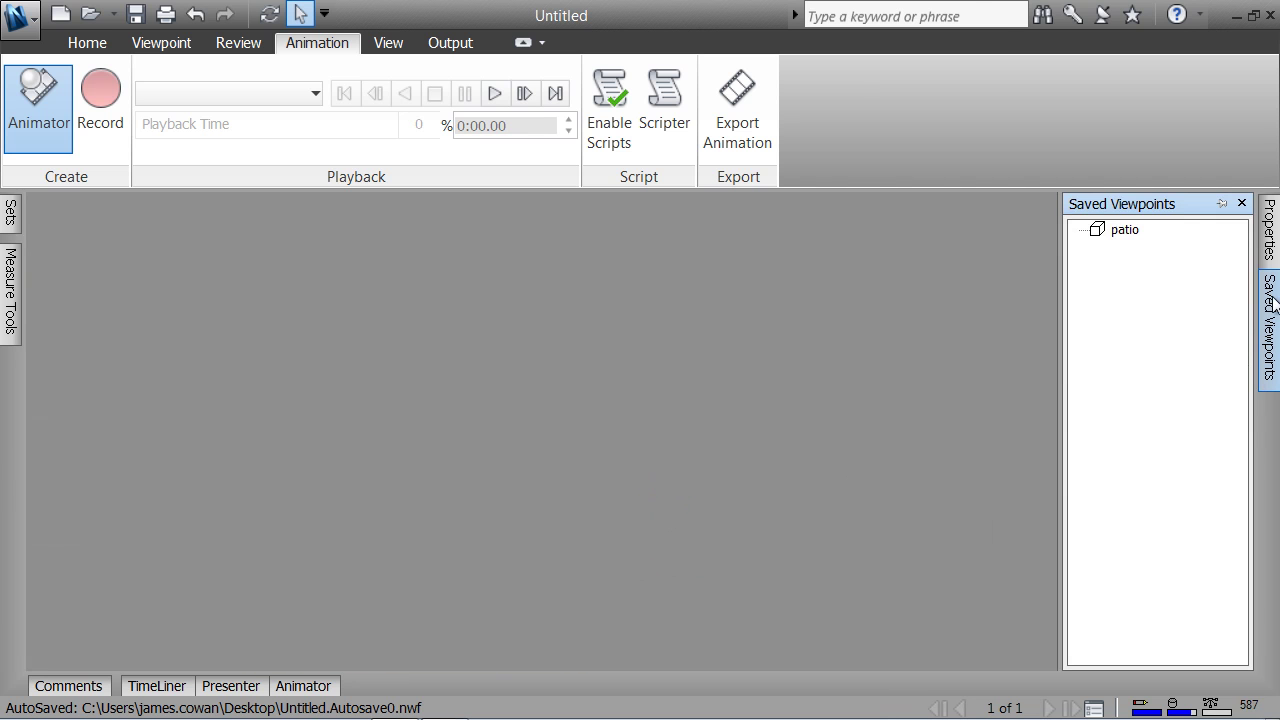
click(1100, 230)
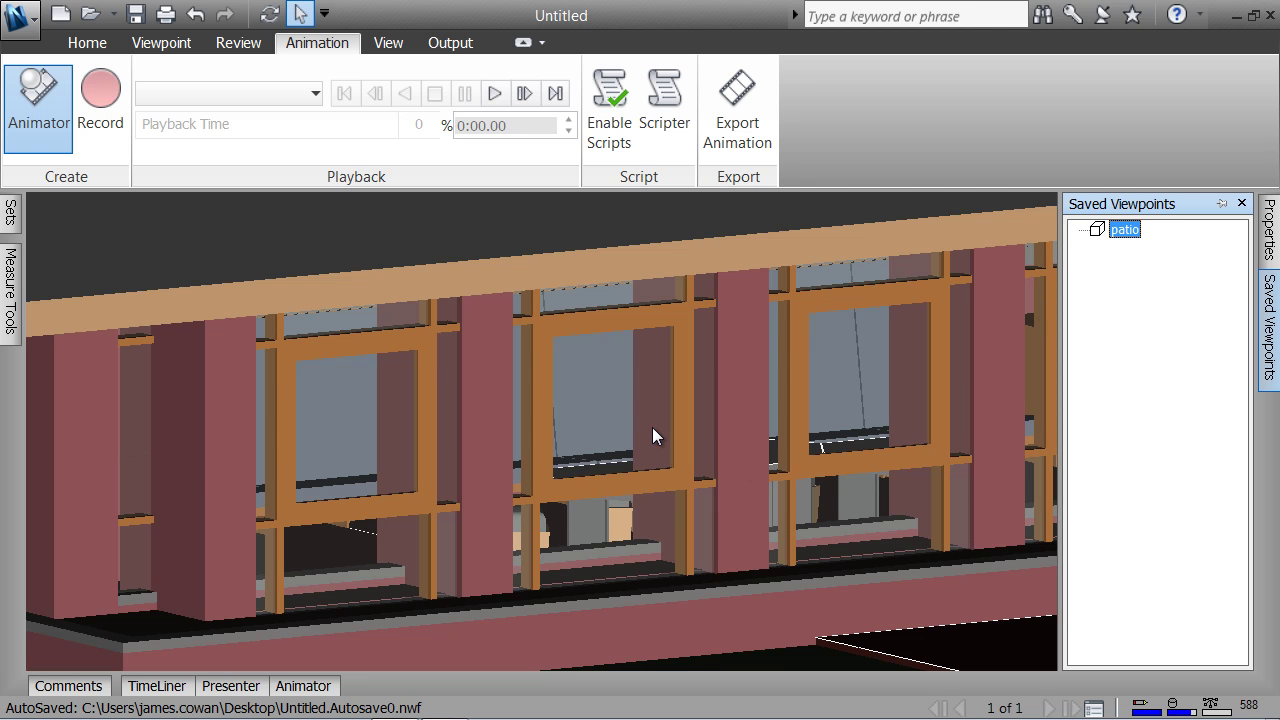
Step: Enable scripts and trigger the "window open" and "window close" scripts to test the pivoting window from the patio side
click(612, 125)
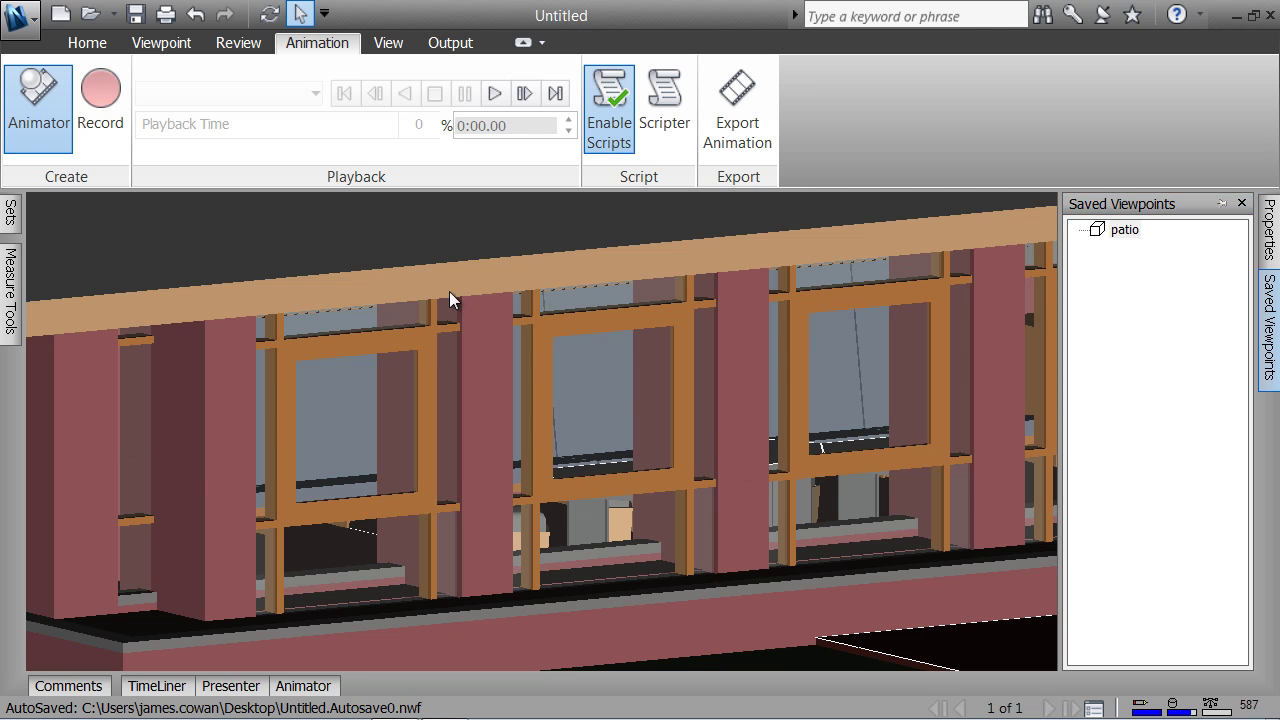
key(0)
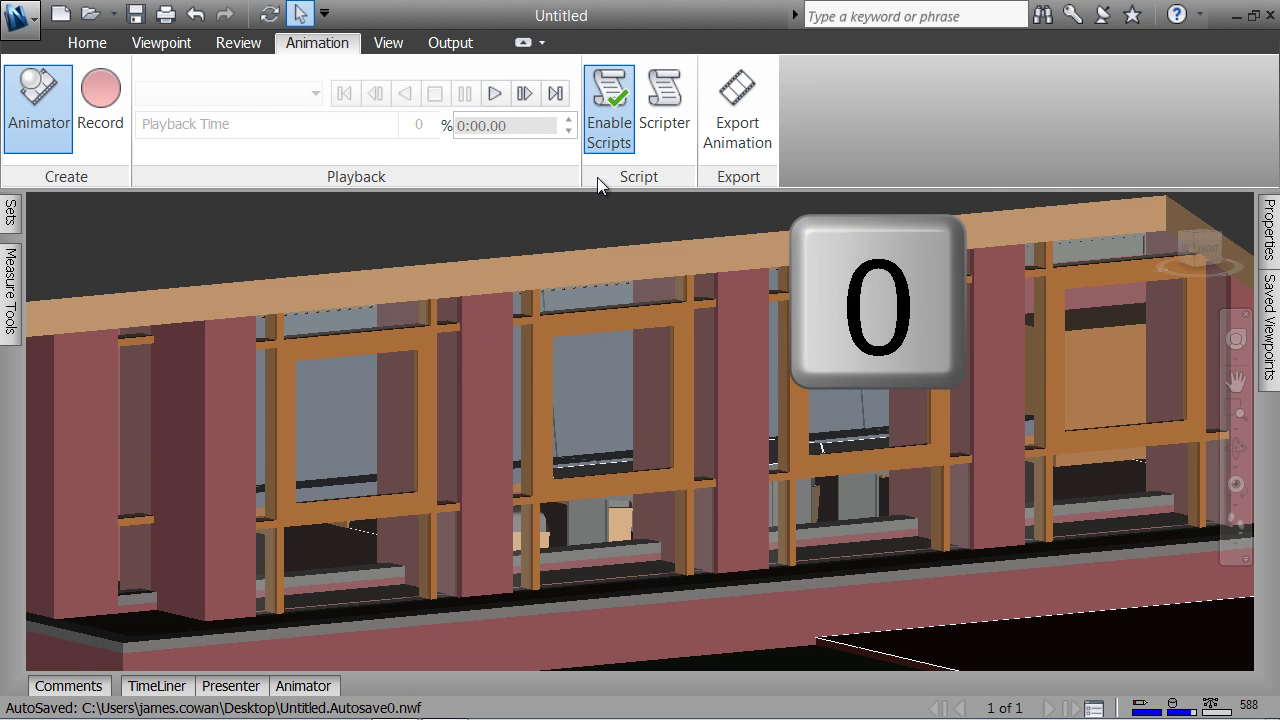
middle_drag(404, 395, 423, 400)
scroll(429, 400, up, 2)
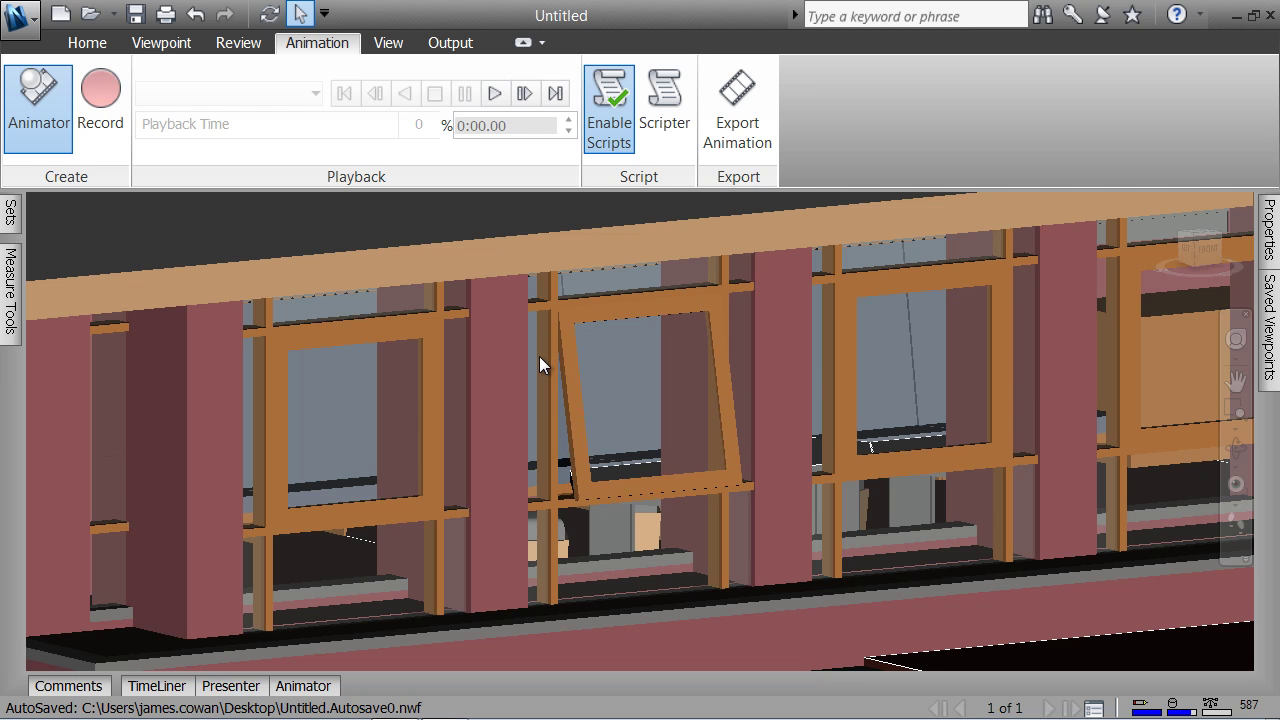
key(c)
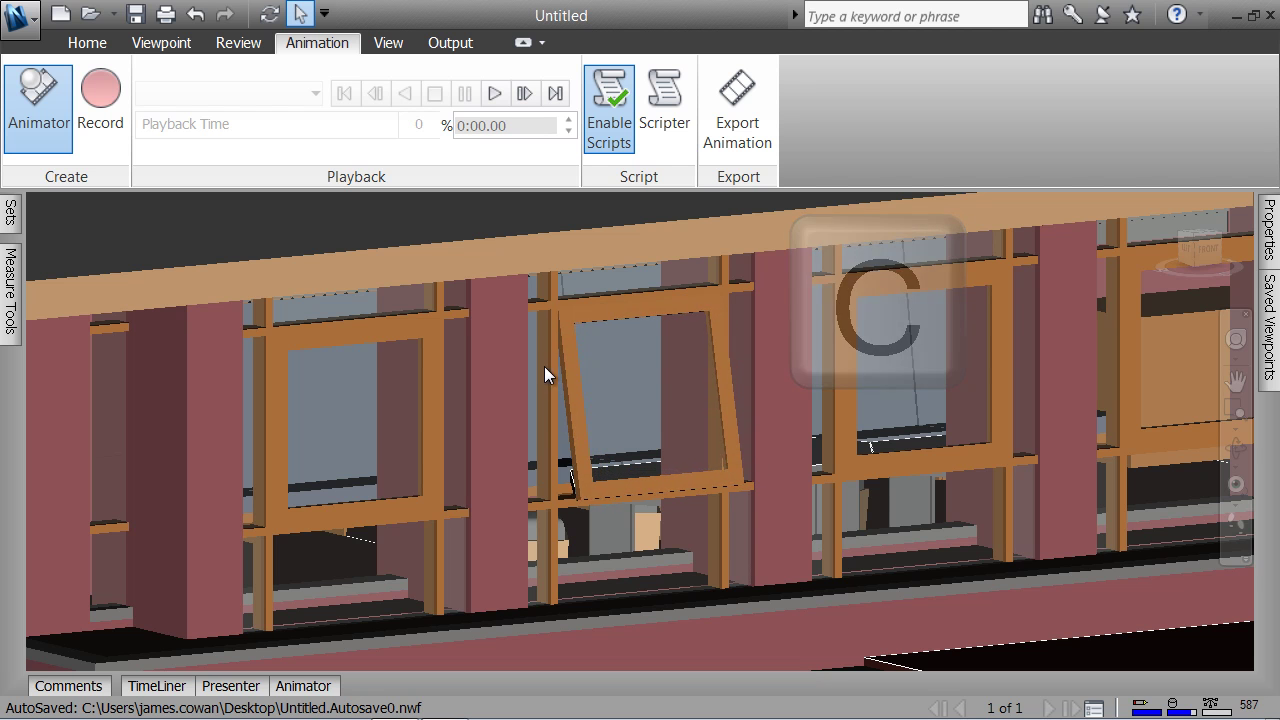
Step: Run the window opening and closing scripts again while viewing the pivoting window obliquely along the facade
mouse_move(544, 368)
shift+middle_down()
mouse_move(561, 388)
mouse_move(606, 374)
shift+middle_up()
scroll(543, 423, up, 5)
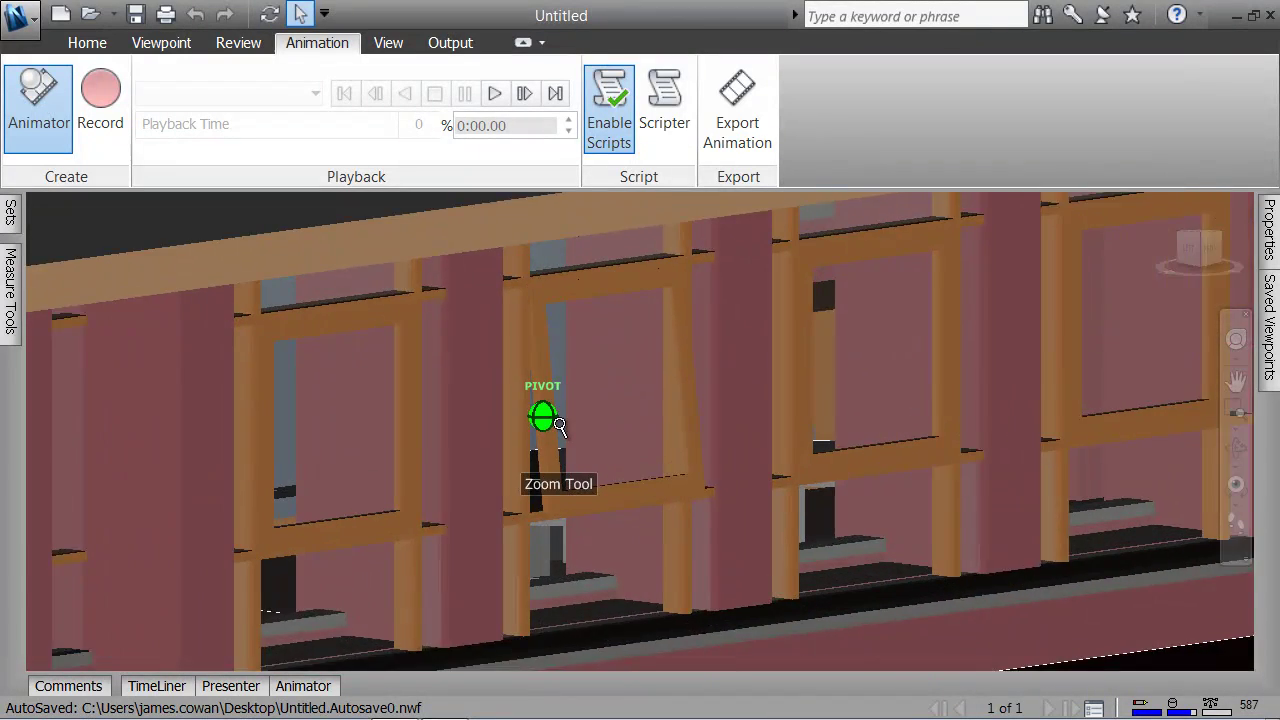
shift+middle_drag(557, 429, 617, 445)
scroll(600, 429, up, 3)
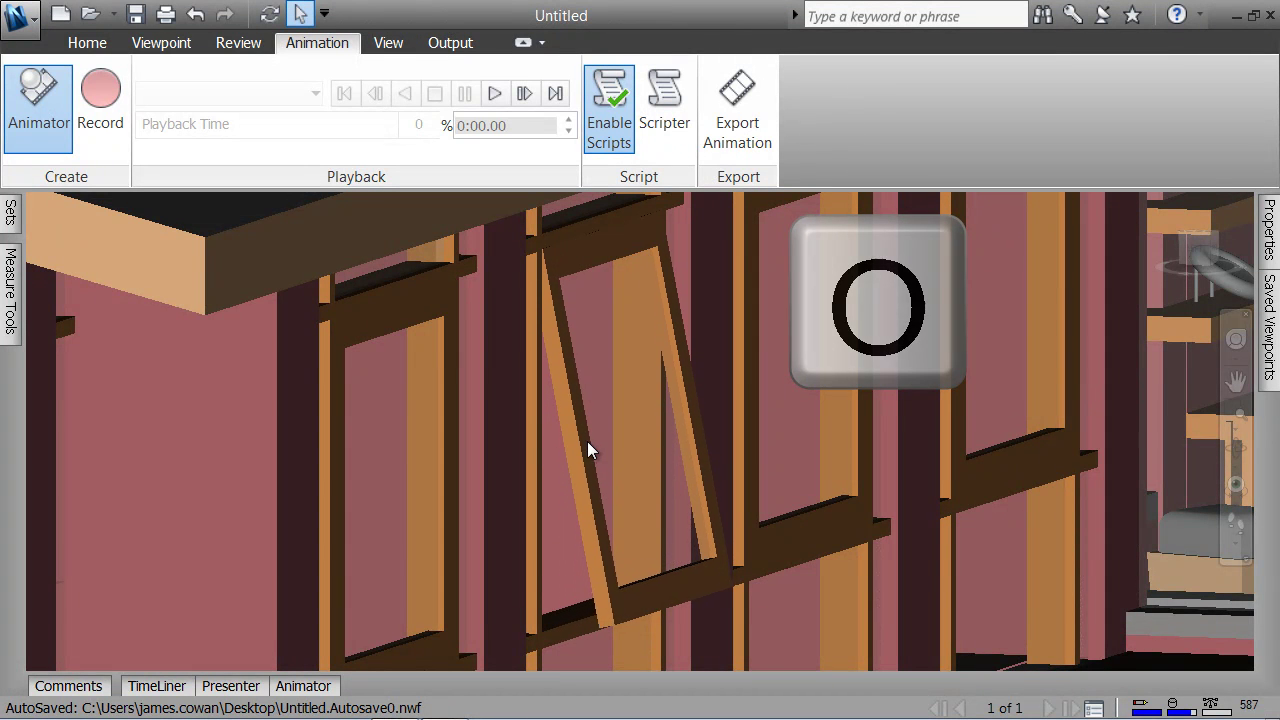
key(c)
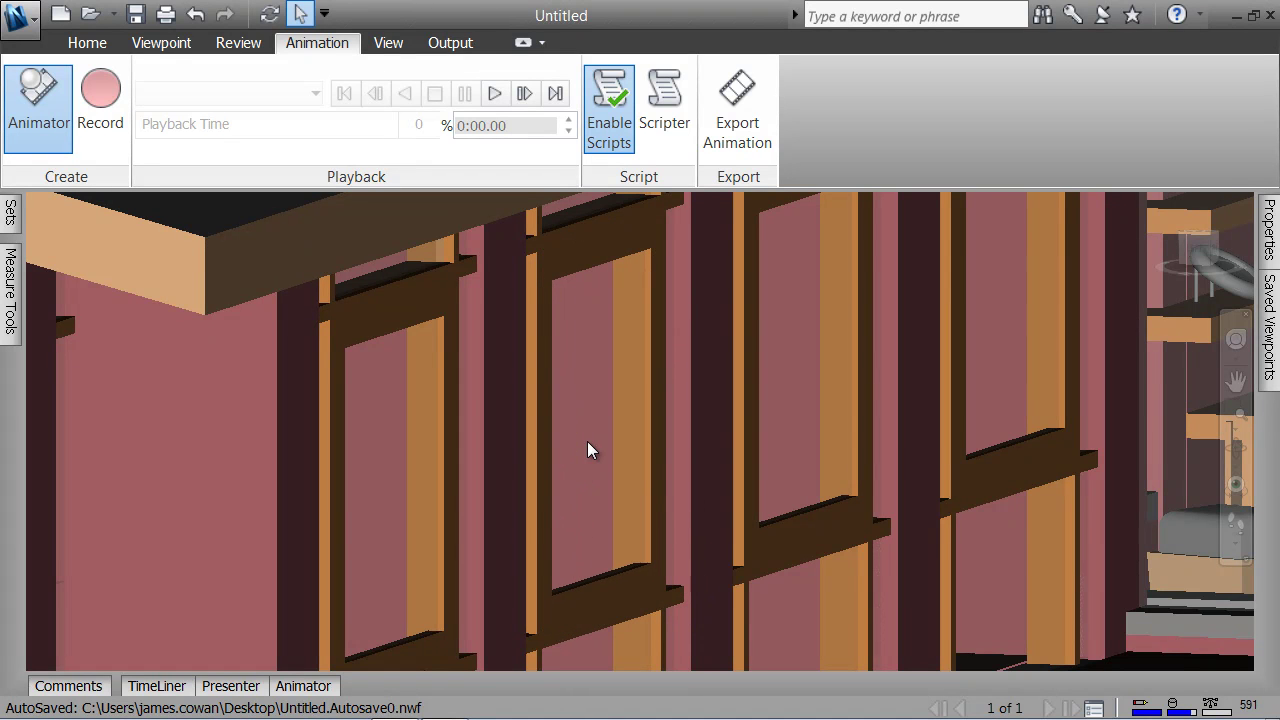
scroll(587, 441, down, 5)
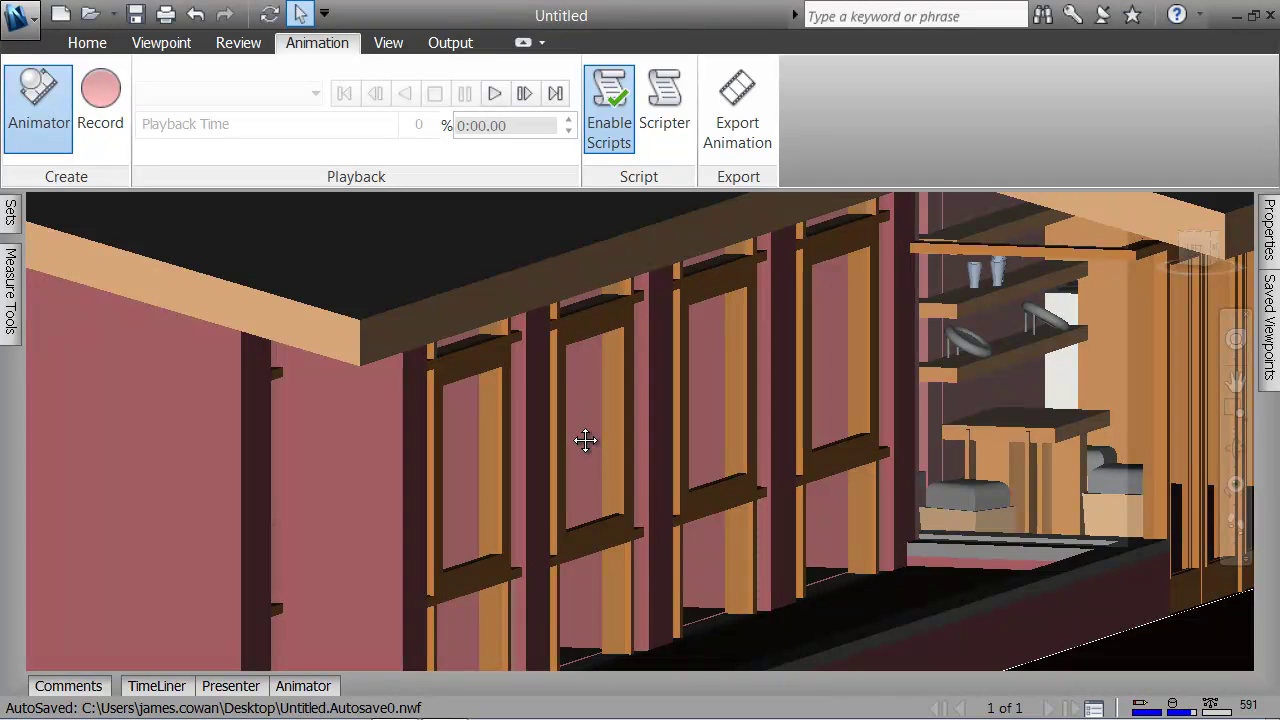